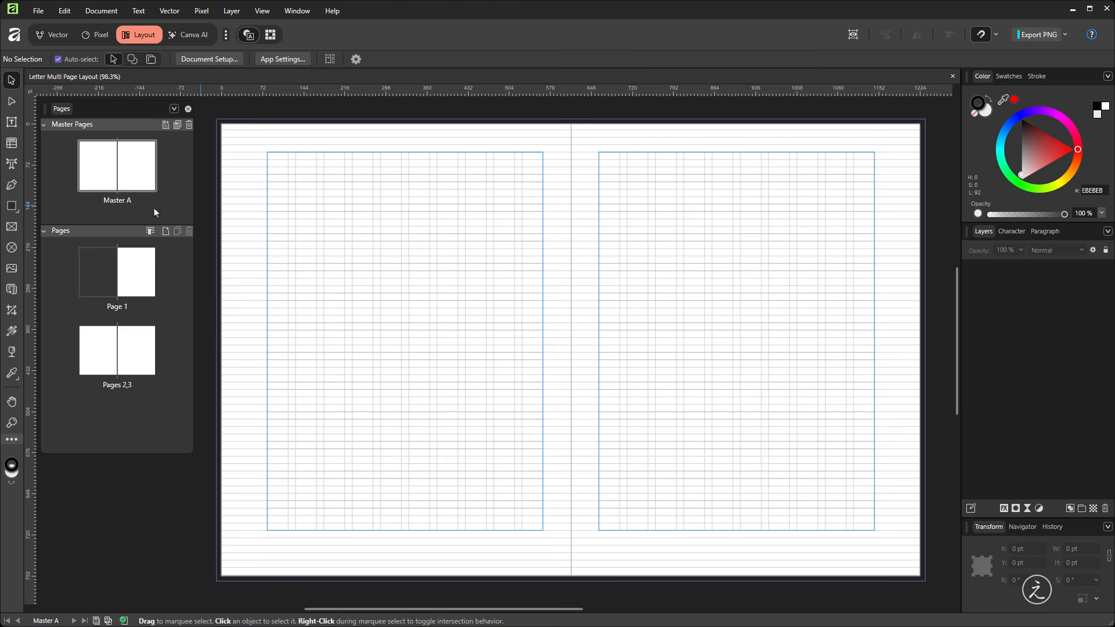
- Apply Master A to pages 2-3, replacing the existing master, migrating content and conforming page size
{"action": "double_click", "coordinate": [120, 385]}
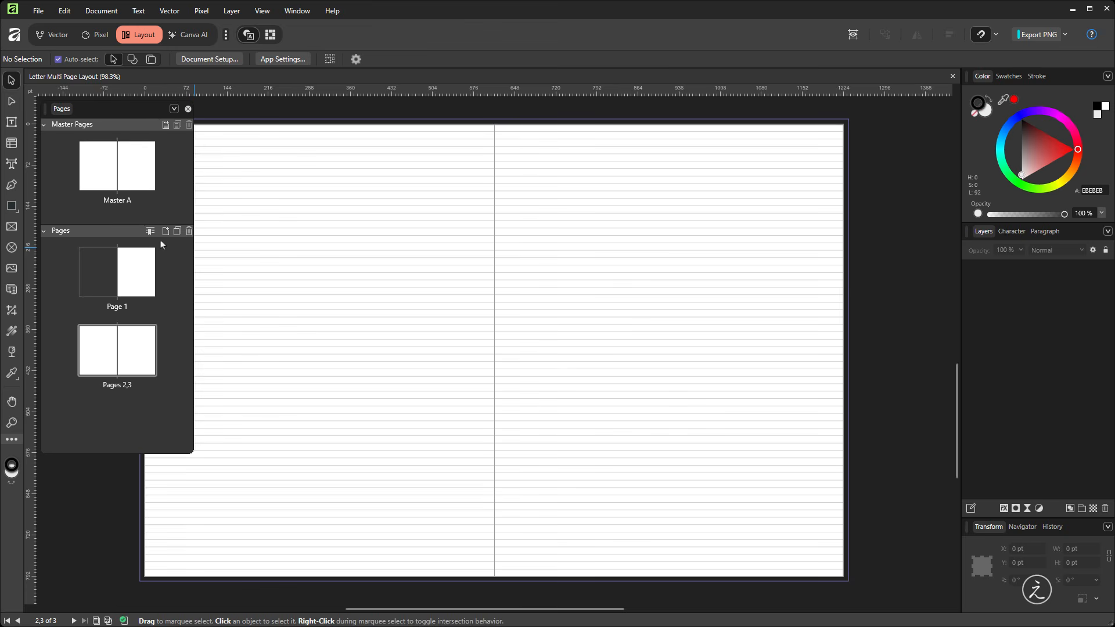
{"action": "right_click", "coordinate": [120, 351]}
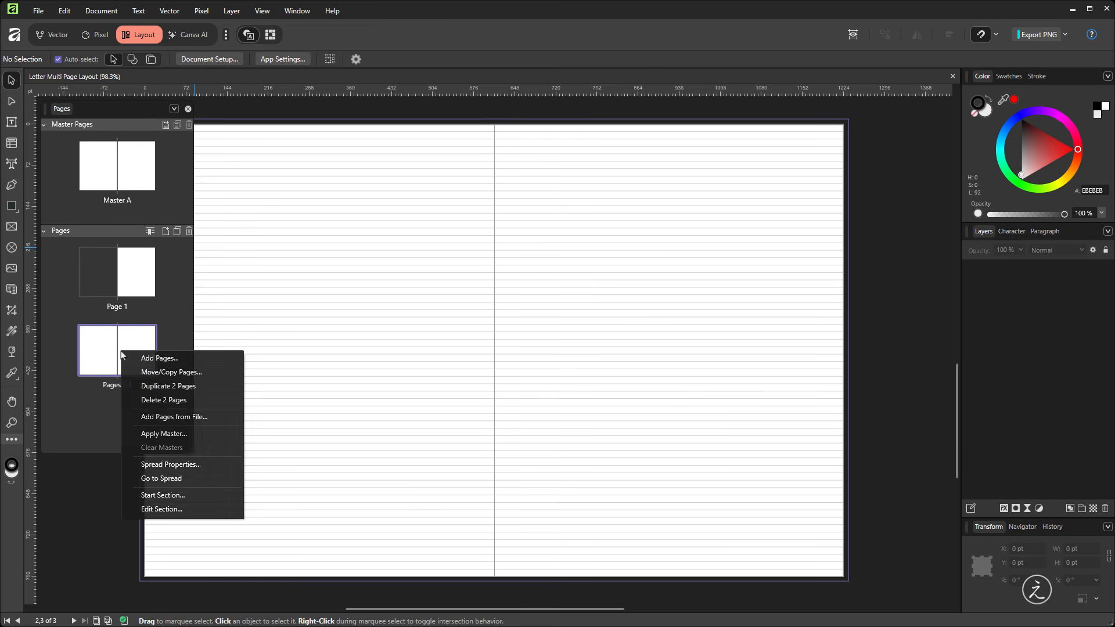
{"action": "left_click", "coordinate": [200, 433]}
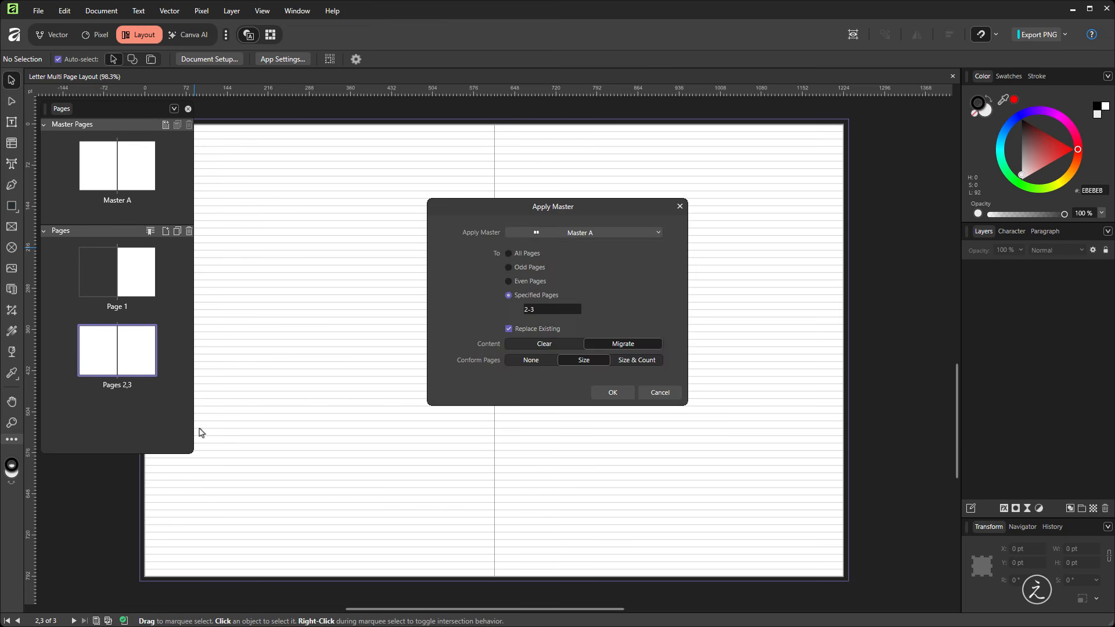
{"action": "left_click", "coordinate": [622, 392]}
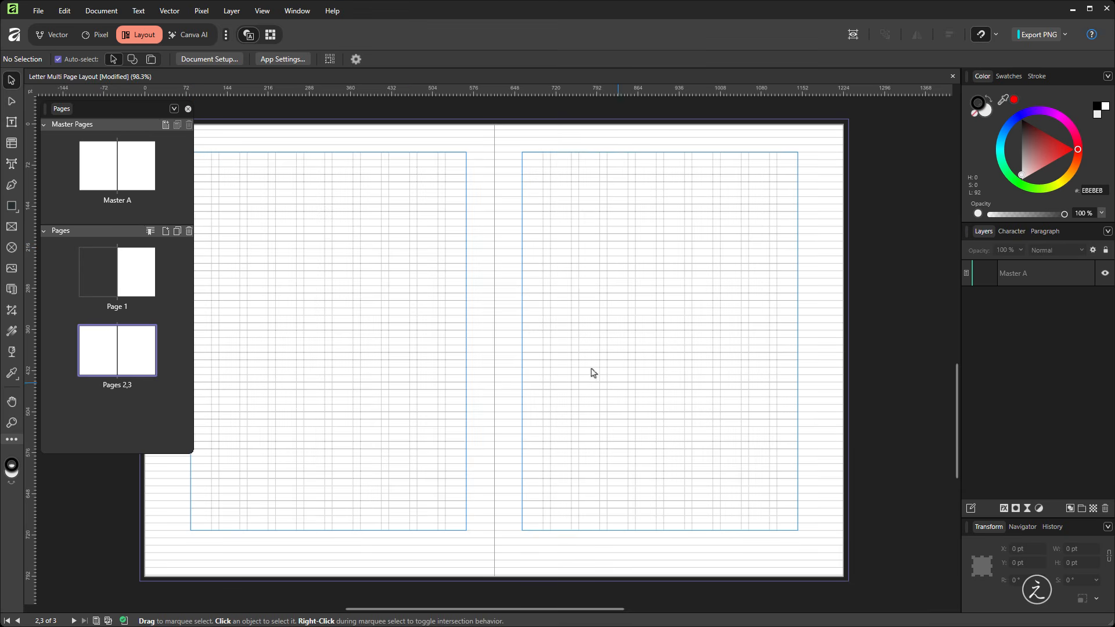
- Draw a text frame about 483 by 663 pt across the left page's margin area and fill it with filler text
{"action": "left_click_drag", "start_coordinate": [362, 249], "coordinate": [413, 249]}
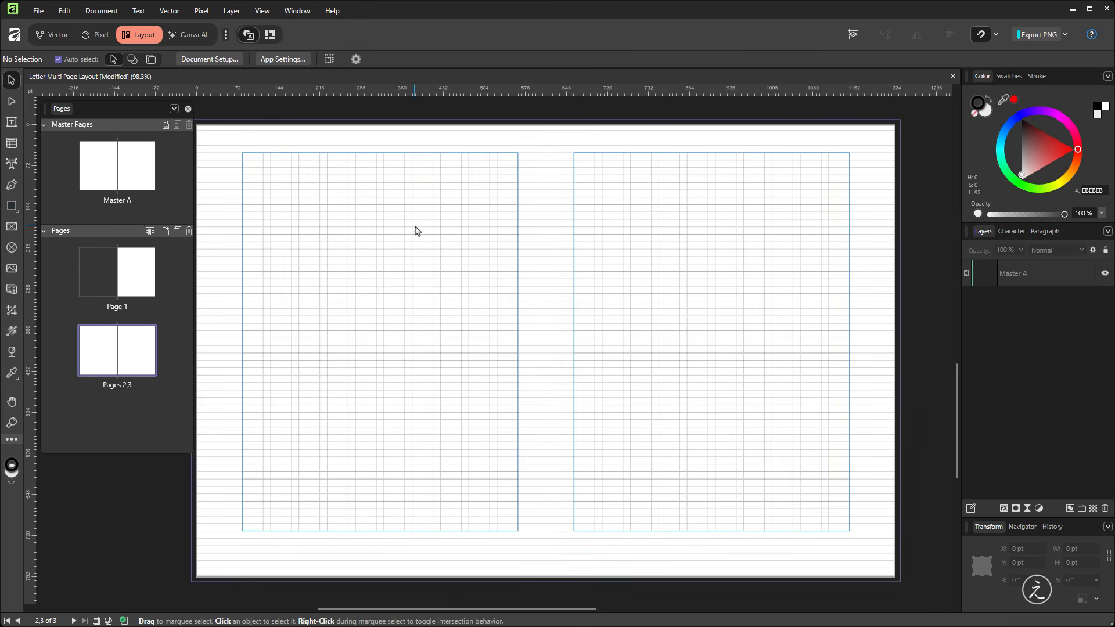
{"action": "left_click", "coordinate": [11, 124]}
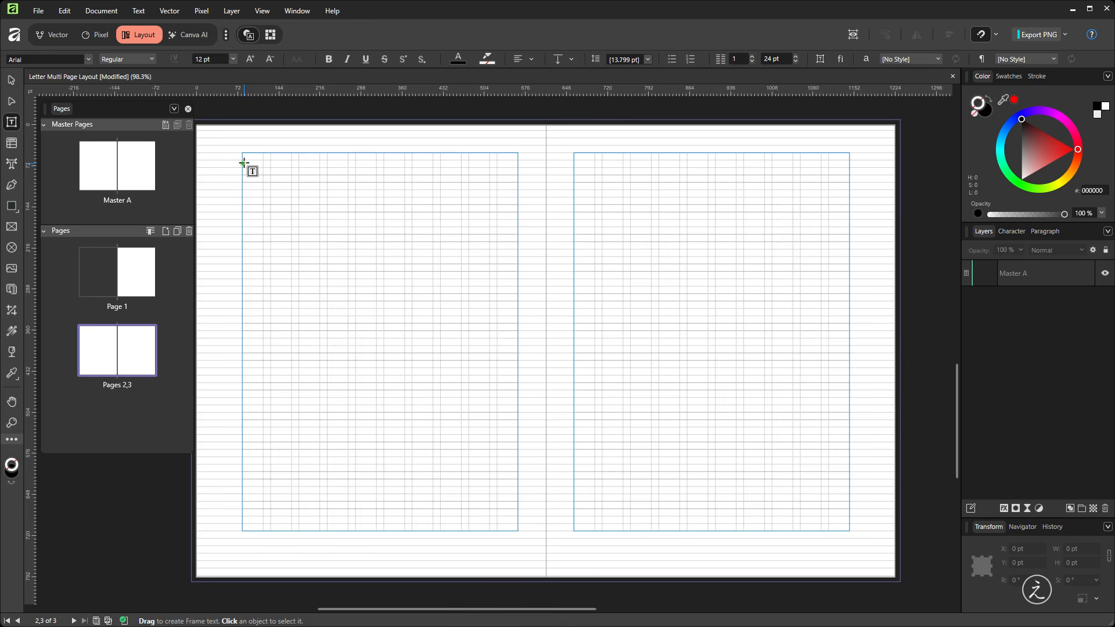
{"action": "left_click_drag", "start_coordinate": [242, 153], "coordinate": [517, 530]}
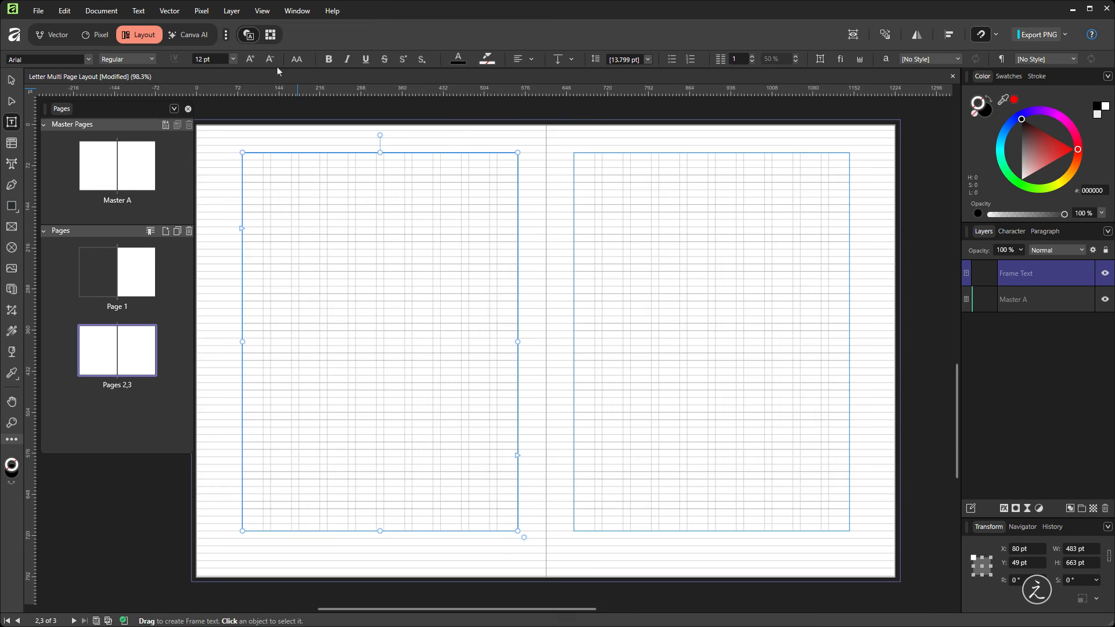
{"action": "left_click", "coordinate": [143, 12]}
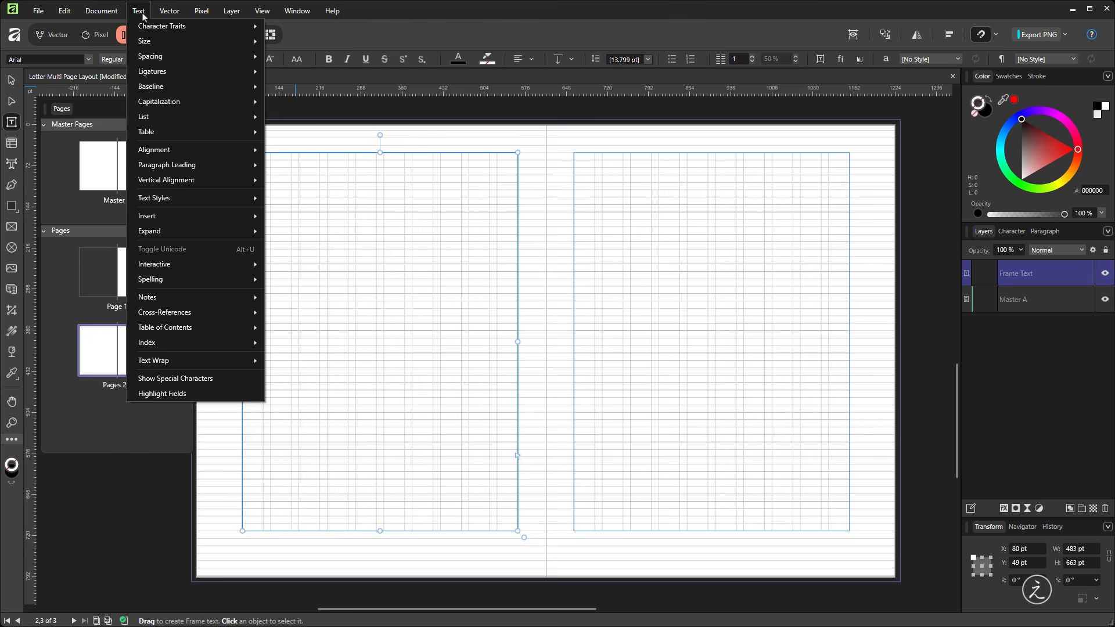
{"action": "mouse_move", "coordinate": [207, 215]}
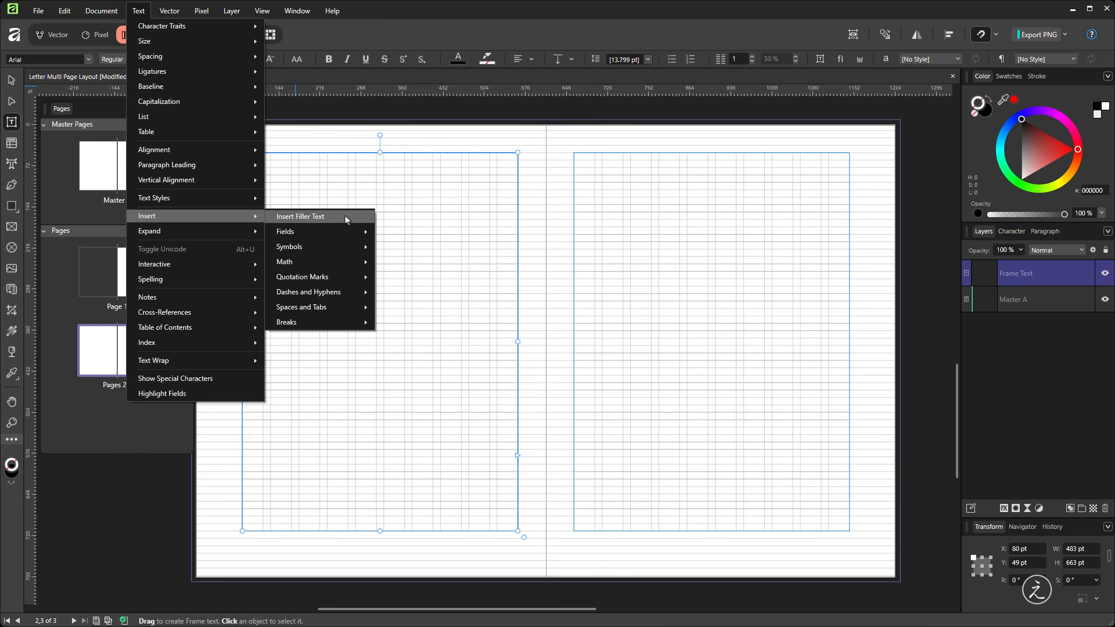
{"action": "left_click", "coordinate": [345, 216]}
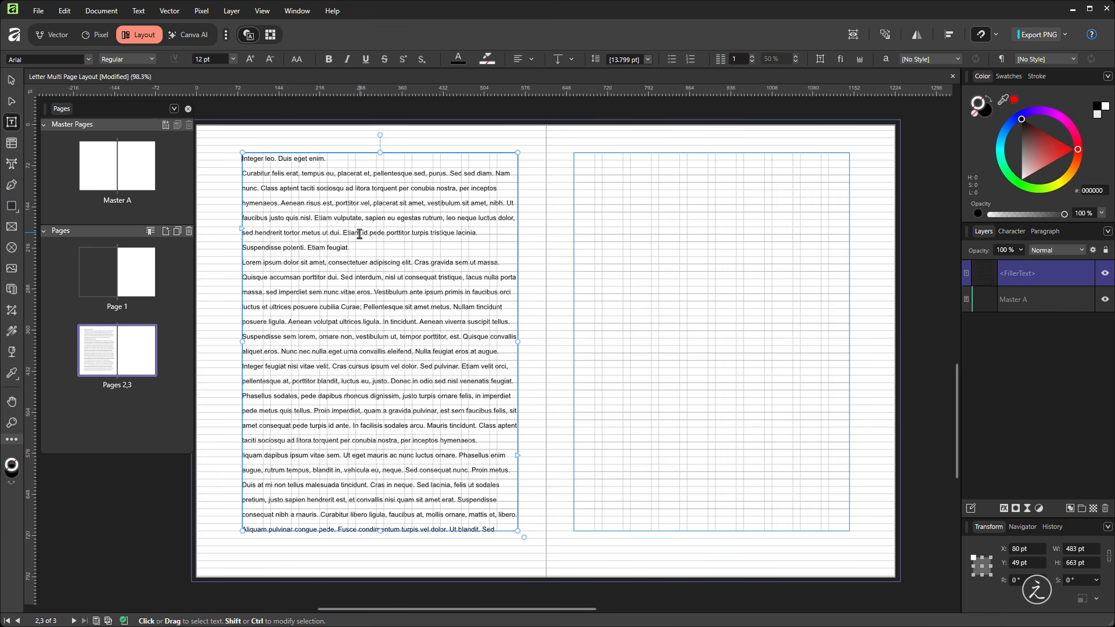
- Expand the left page's whole filler text field into editable text
{"action": "left_click", "coordinate": [353, 244]}
{"action": "key", "text": "ctrl+a"}
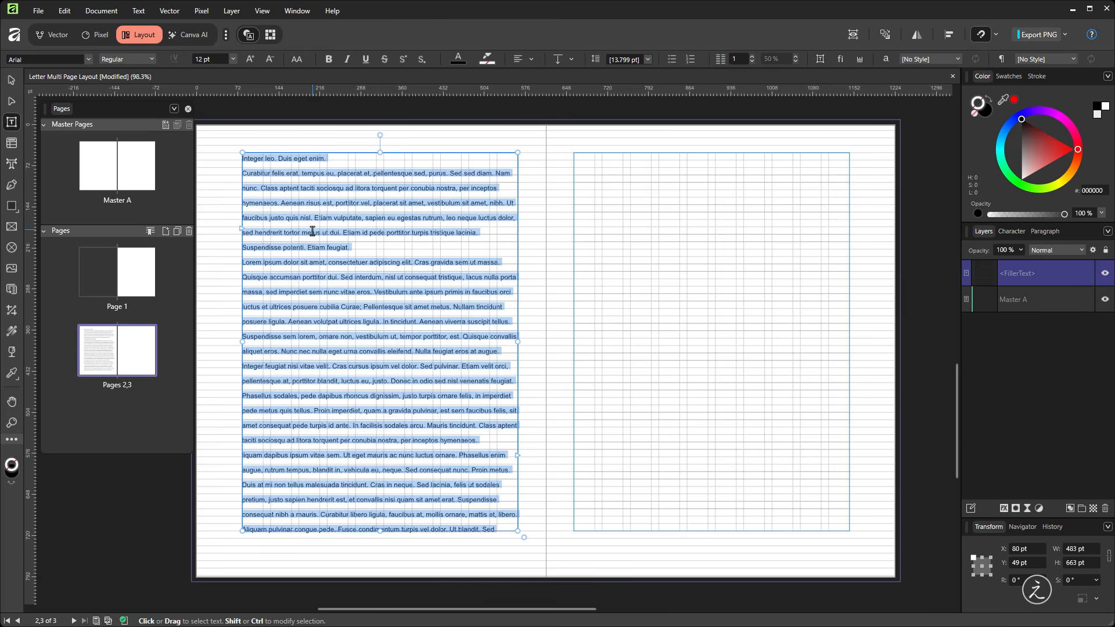
{"action": "right_click", "coordinate": [312, 232]}
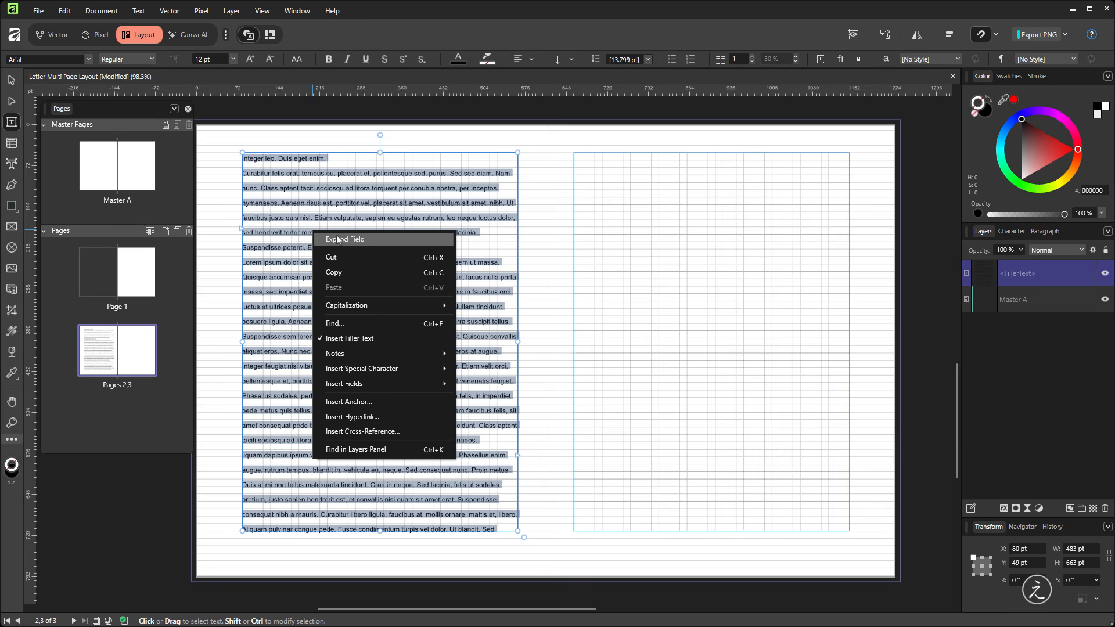
{"action": "left_click", "coordinate": [397, 243]}
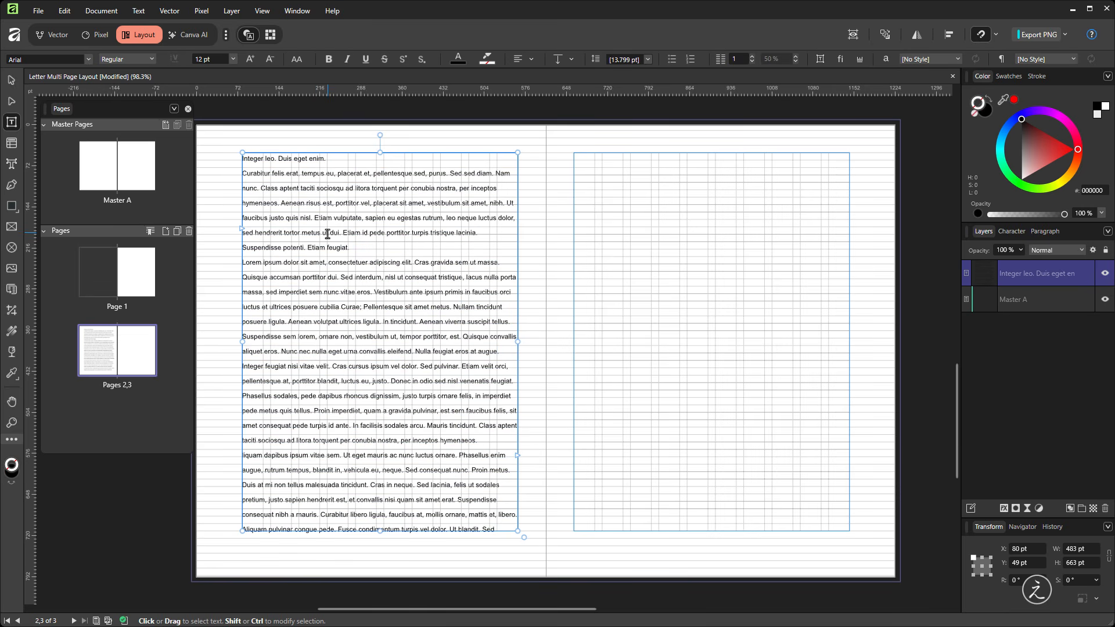
- Try selecting part of the expanded text, and delete the text frame from the left page
{"action": "left_click_drag", "start_coordinate": [327, 234], "coordinate": [401, 233]}
{"action": "left_click", "coordinate": [395, 250]}
{"action": "left_click", "coordinate": [11, 82]}
{"action": "key", "text": "Delete"}
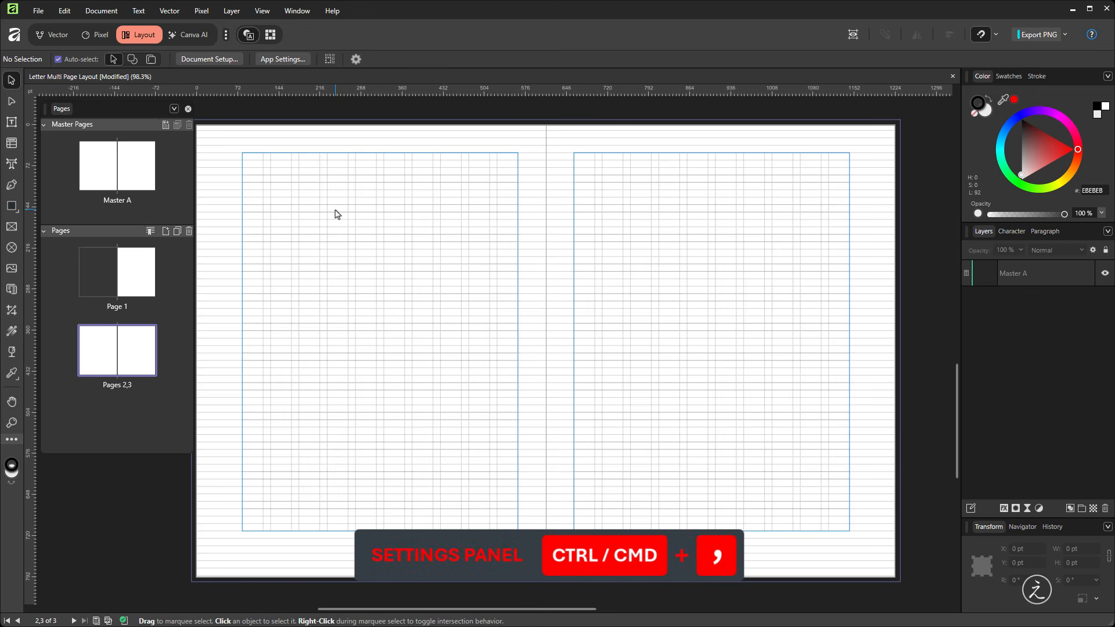
- Enable the general setting "Insert filler text as text"
{"action": "key", "text": "ctrl+comma"}
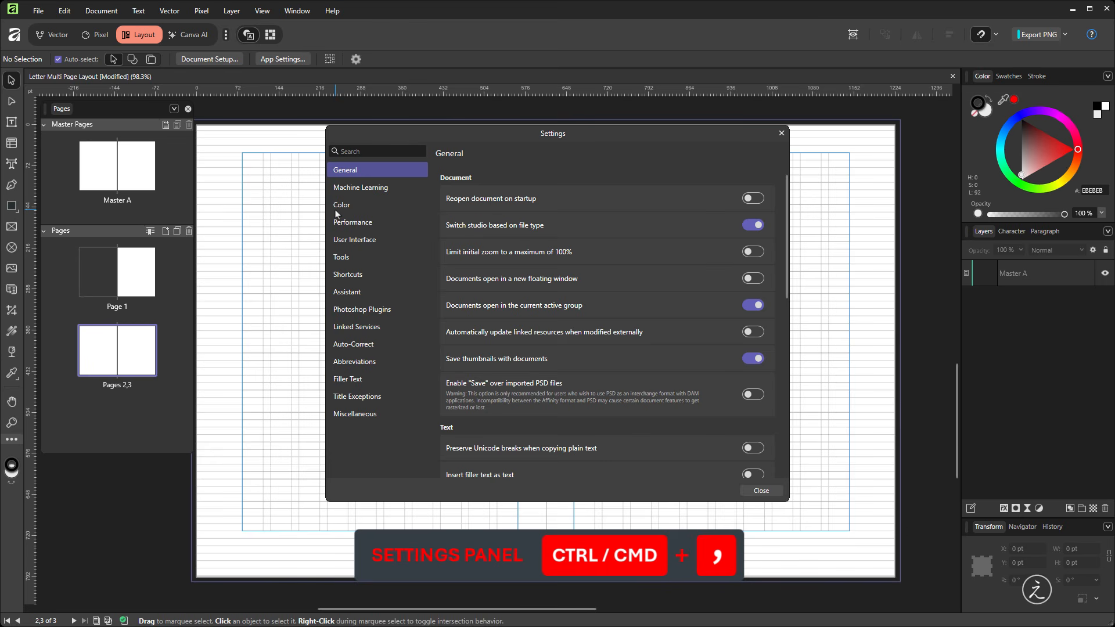
{"action": "scroll", "coordinate": [535, 278], "scroll_direction": "down", "scroll_amount": 3}
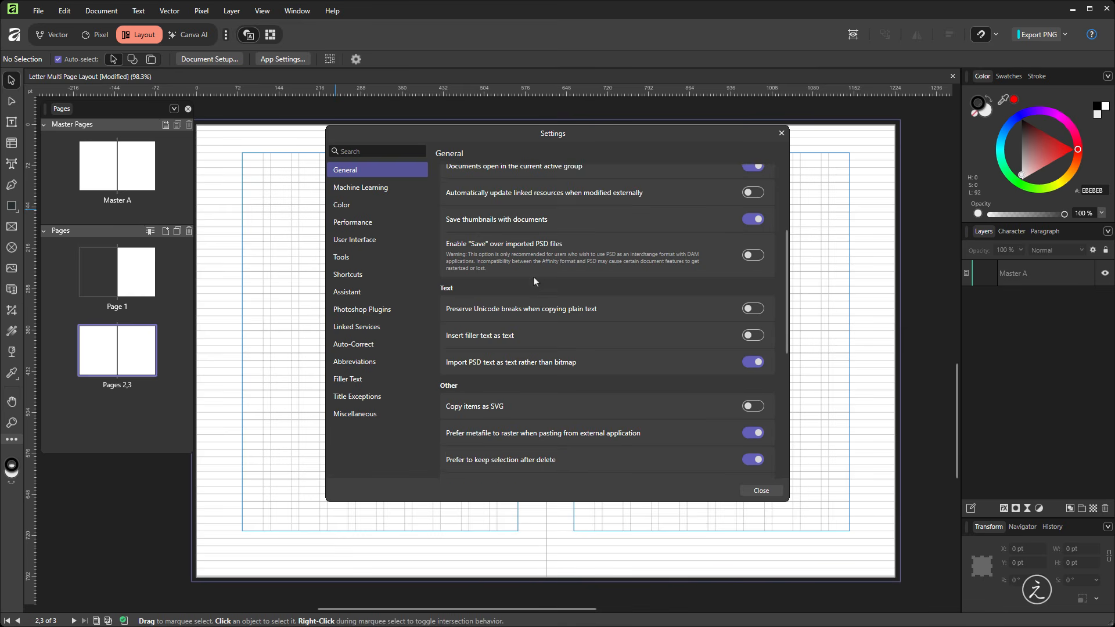
{"action": "scroll", "coordinate": [534, 282], "scroll_direction": "down", "scroll_amount": 1}
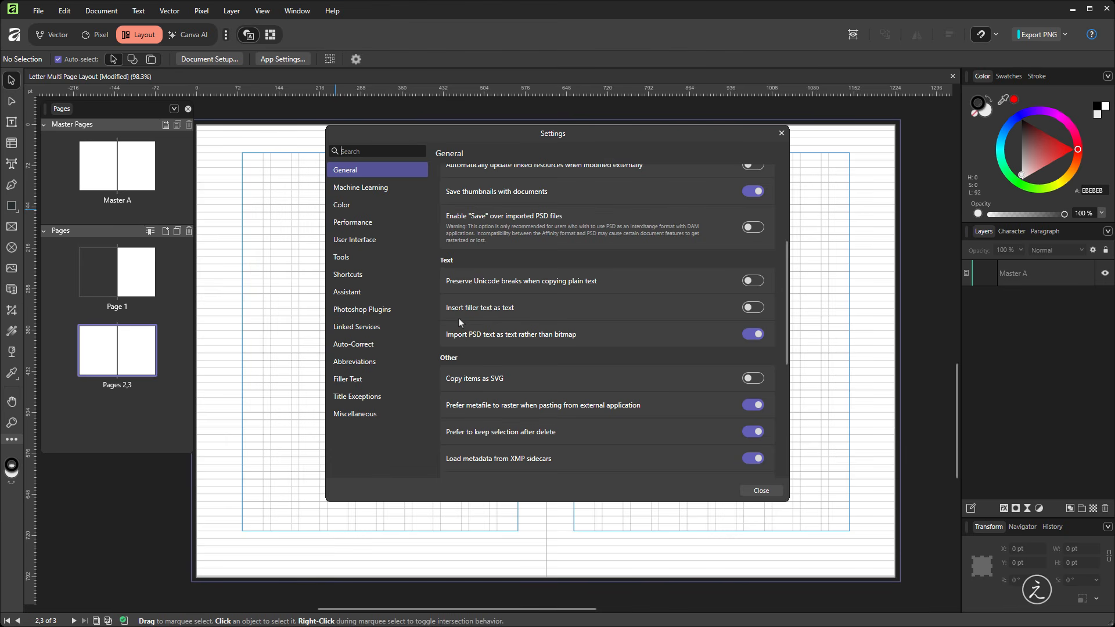
{"action": "left_click", "coordinate": [753, 307]}
{"action": "left_click", "coordinate": [761, 491]}
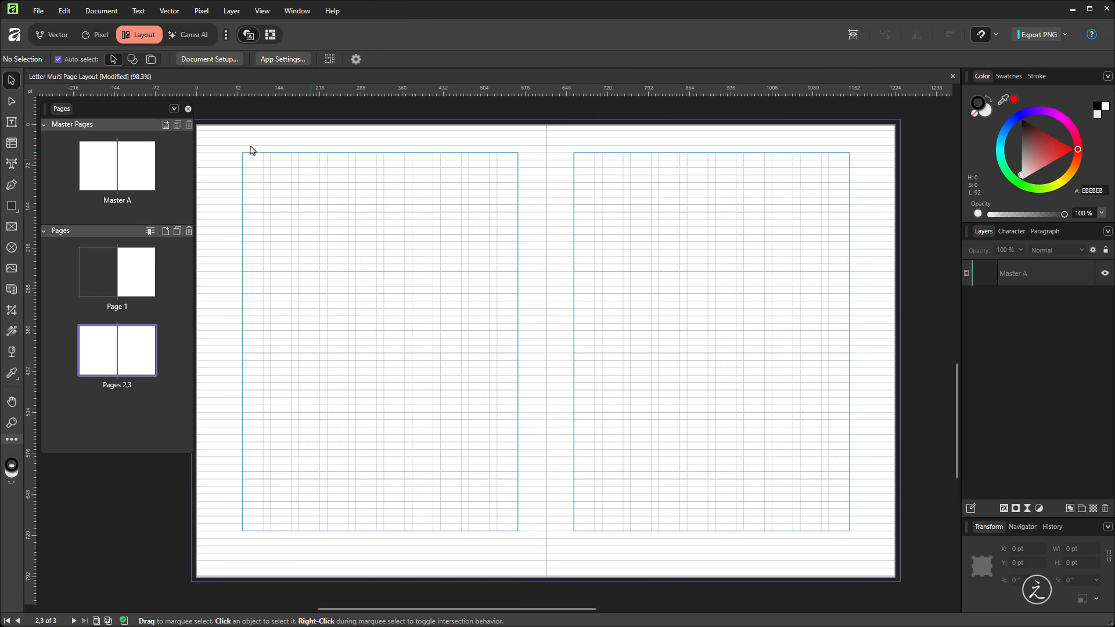
- Create a text frame about 483 by 663 pt within the left page's margins, insert filler text, and test selecting a passage
{"action": "left_click", "coordinate": [11, 123]}
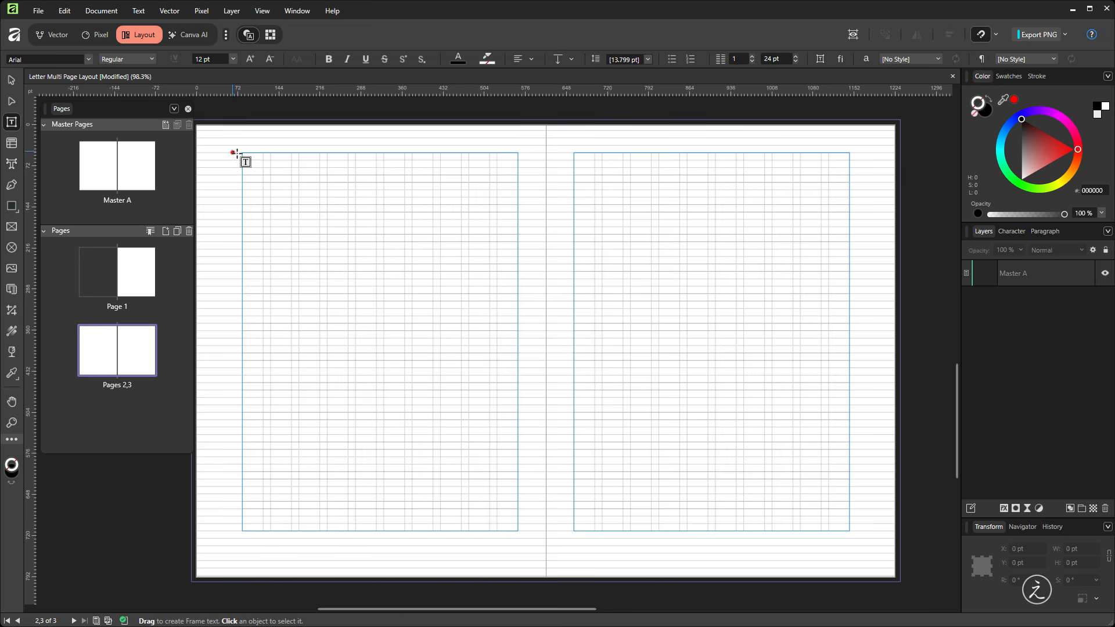
{"action": "left_click_drag", "start_coordinate": [242, 152], "coordinate": [518, 530]}
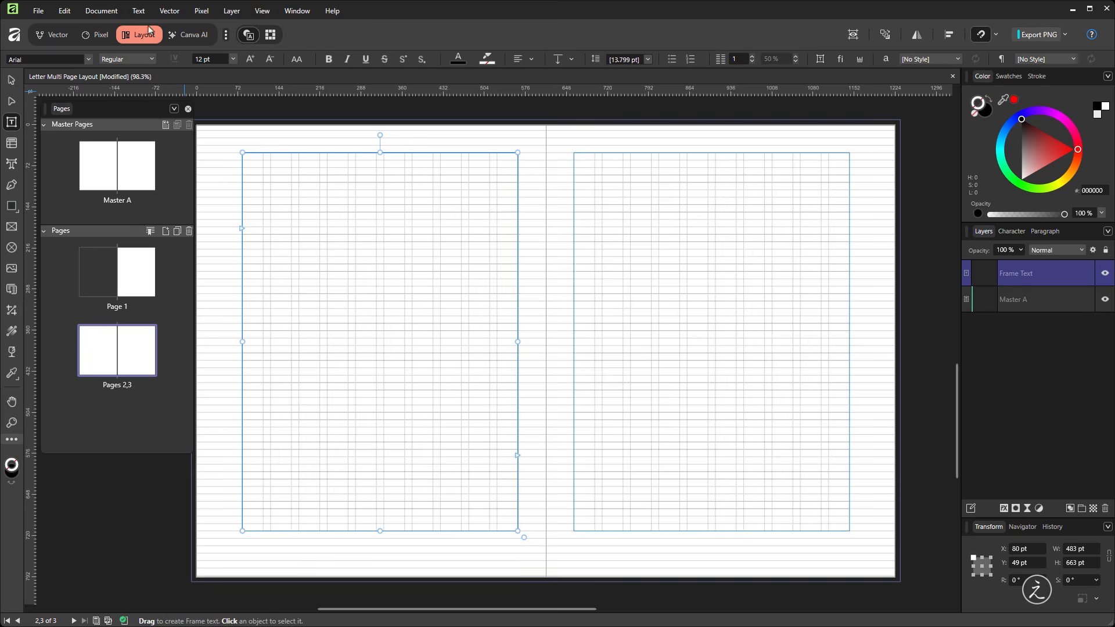
{"action": "left_click", "coordinate": [138, 11]}
{"action": "mouse_move", "coordinate": [183, 219]}
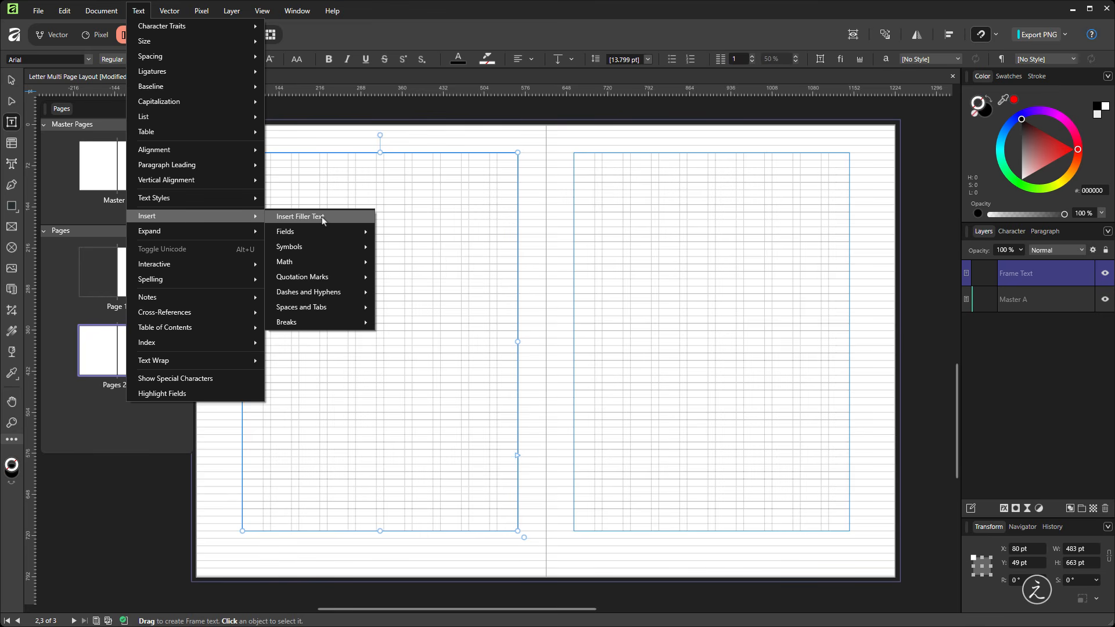
{"action": "left_click", "coordinate": [342, 220]}
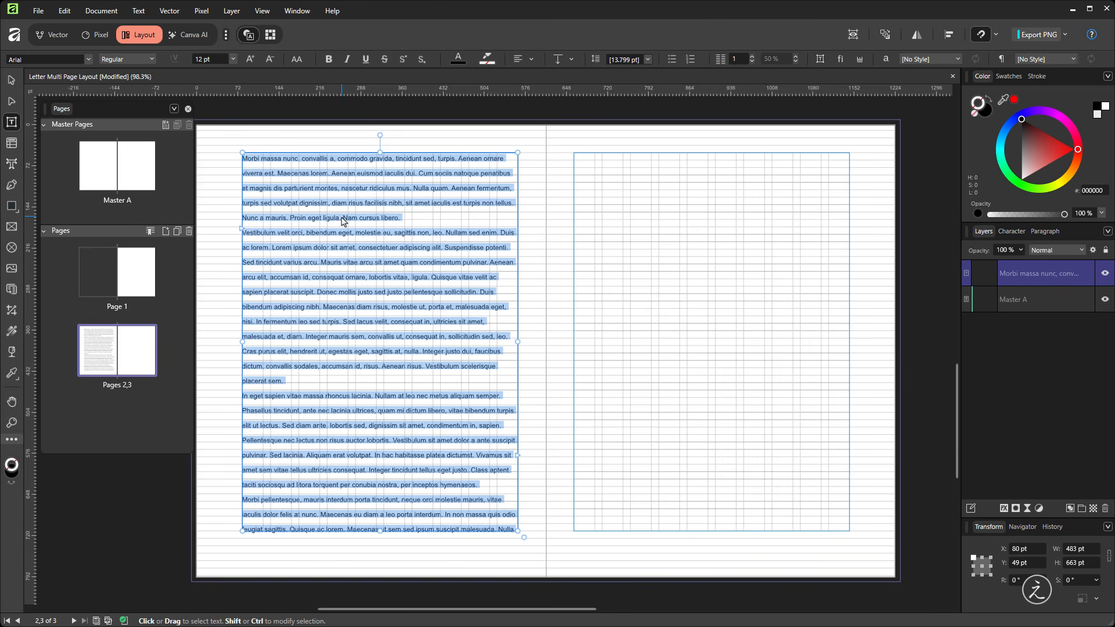
{"action": "left_click_drag", "start_coordinate": [313, 251], "coordinate": [374, 261]}
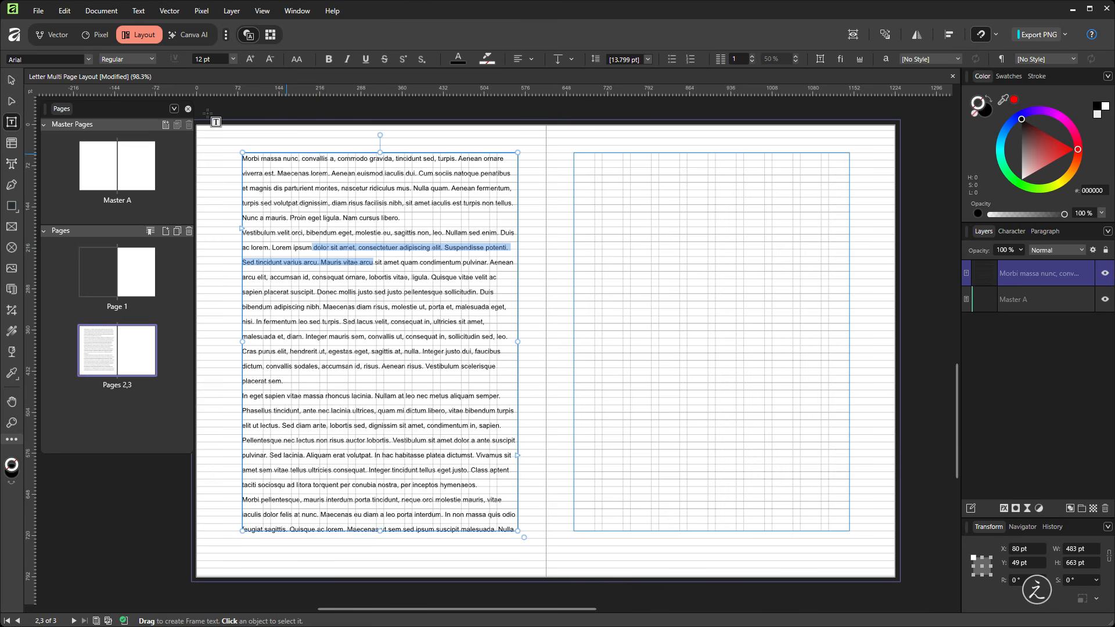
- Split the left page's text frame into 2 columns with a 13 pt gutter
{"action": "left_click", "coordinate": [11, 80]}
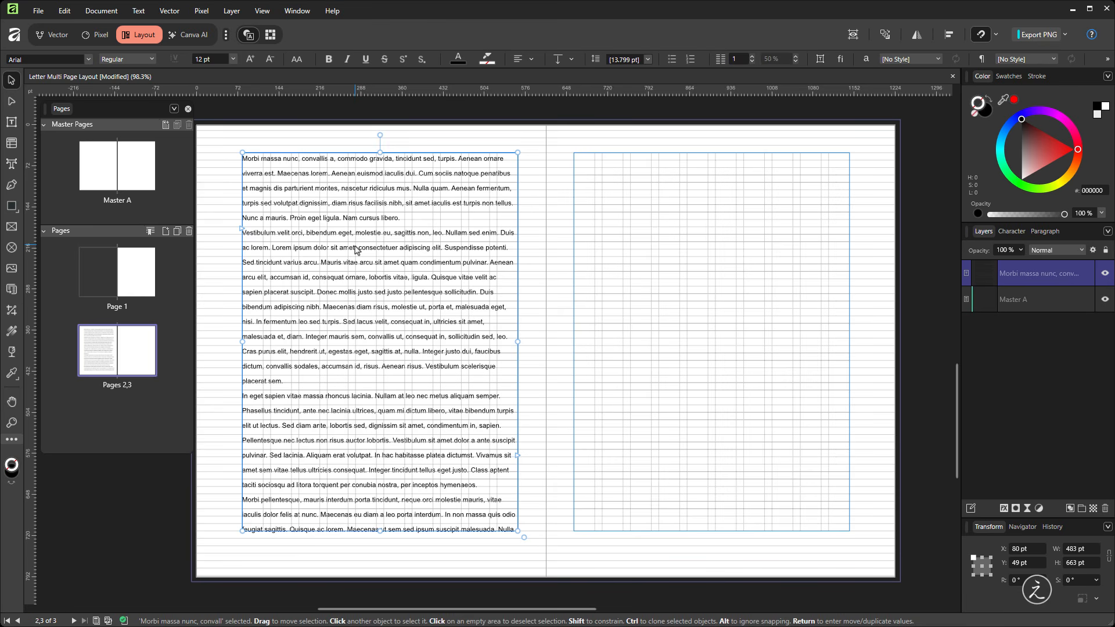
{"action": "left_click", "coordinate": [302, 17]}
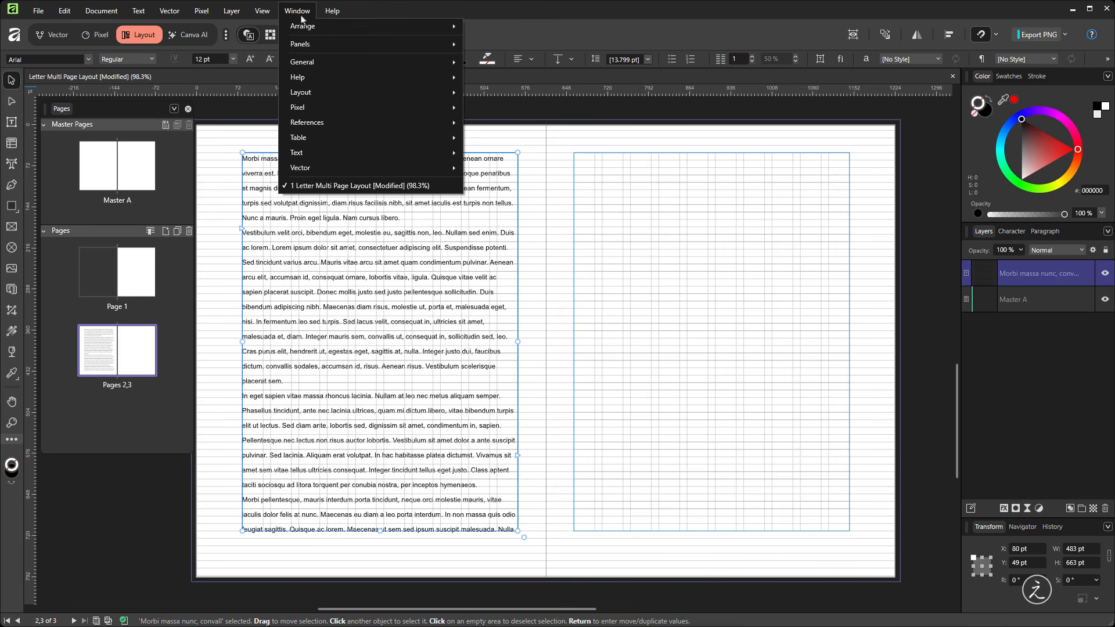
{"action": "mouse_move", "coordinate": [340, 156]}
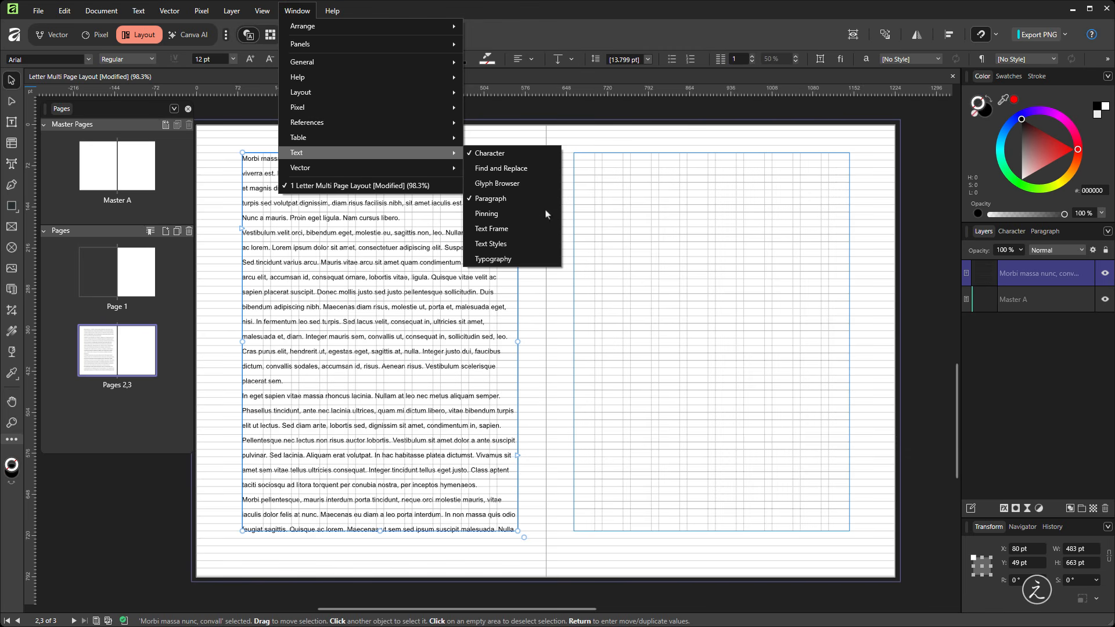
{"action": "left_click", "coordinate": [542, 228]}
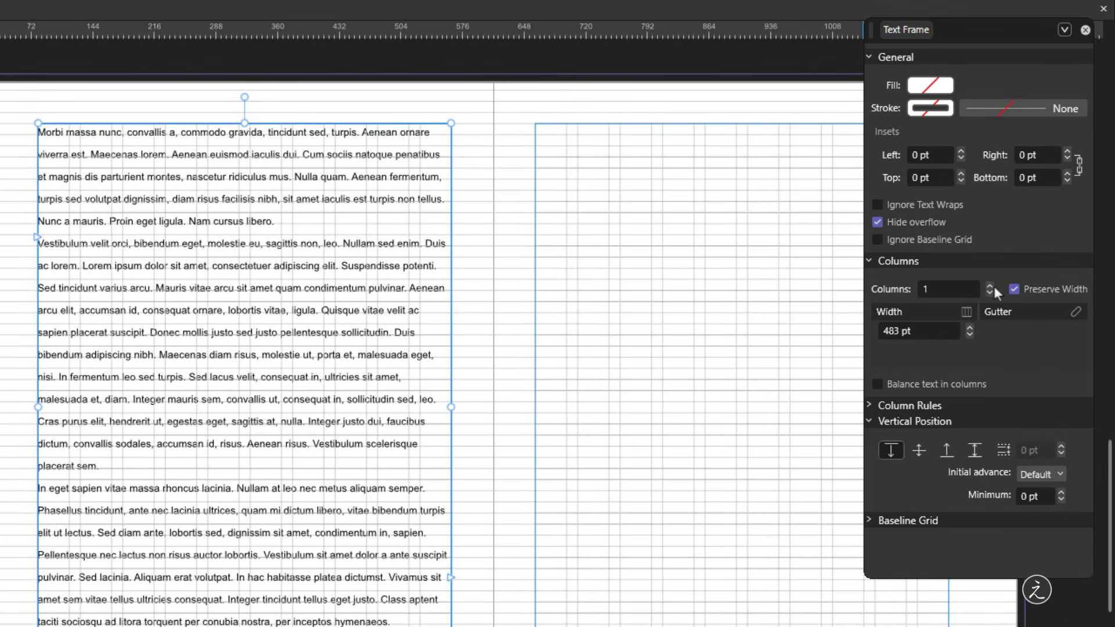
{"action": "left_click", "coordinate": [991, 286]}
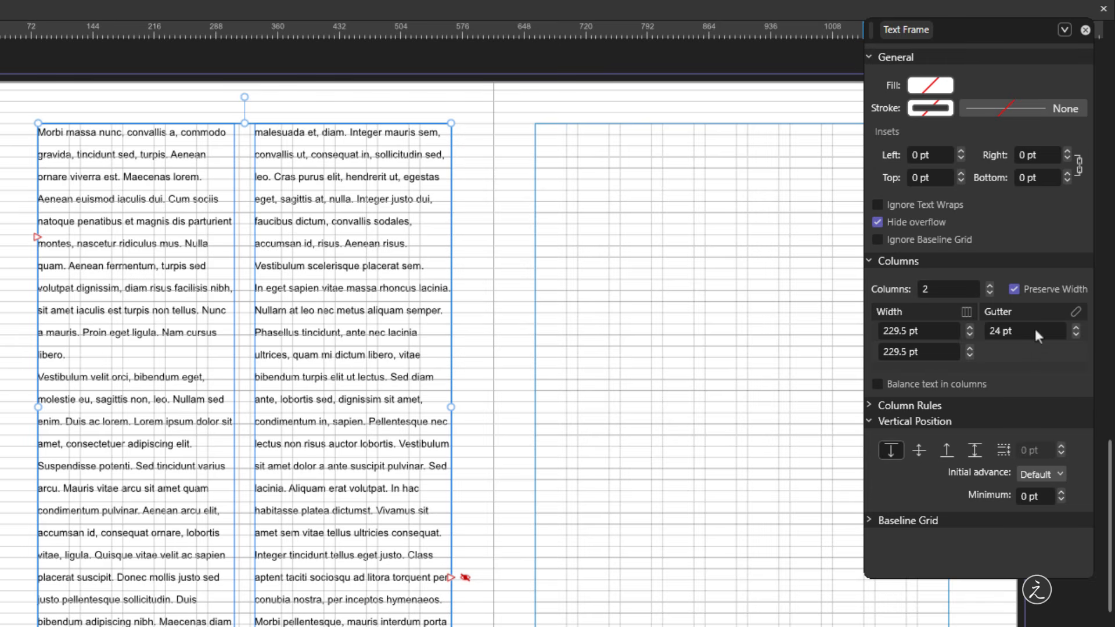
{"action": "left_click", "coordinate": [1035, 331]}
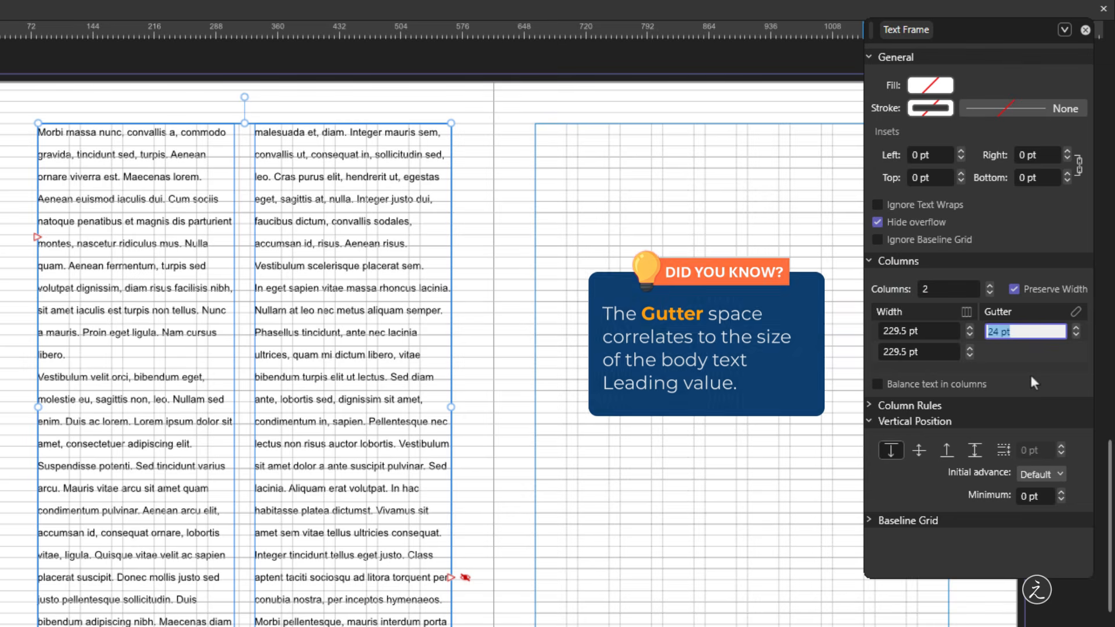
{"action": "type", "text": "13"}
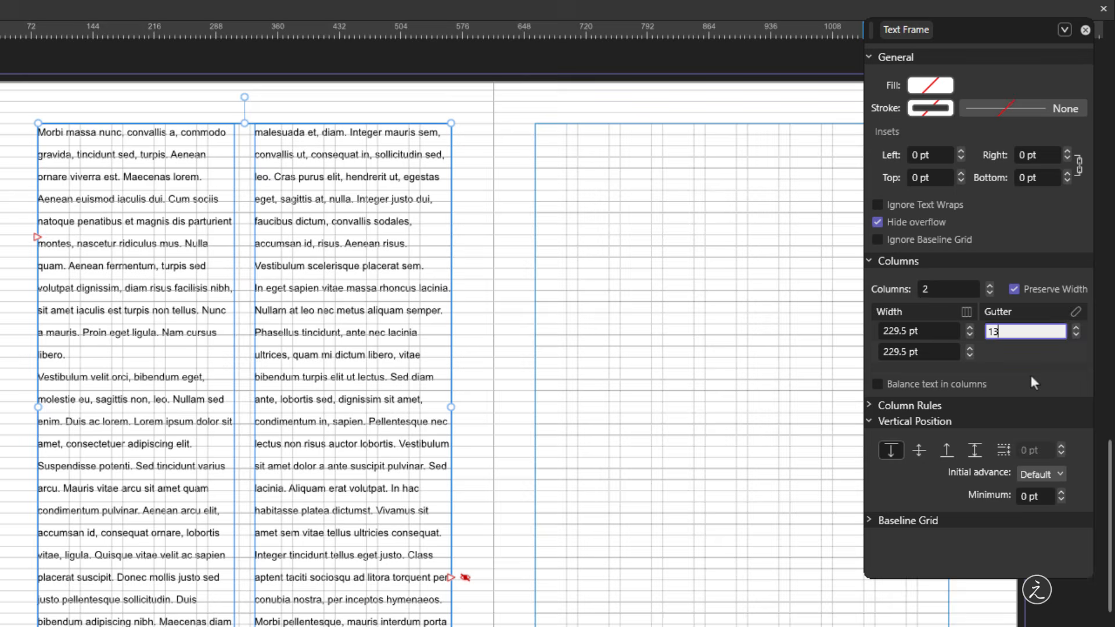
{"action": "key", "text": "Return"}
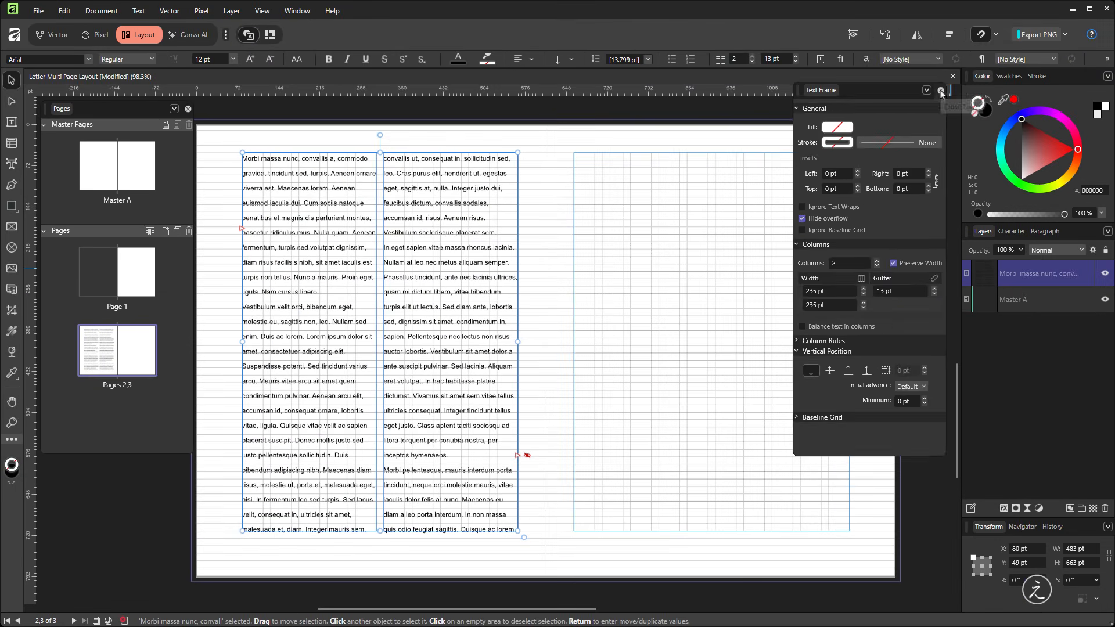
{"action": "left_click", "coordinate": [1085, 29]}
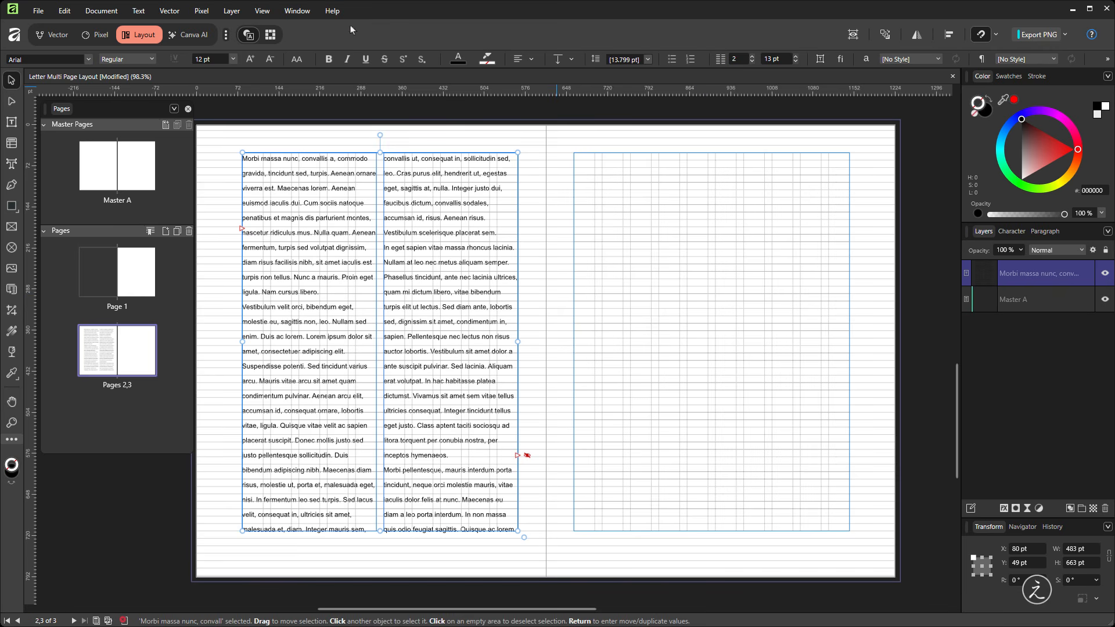
- Show the text styles list, and detach and delete all of the document's existing text styles
{"action": "left_click", "coordinate": [293, 14]}
{"action": "mouse_move", "coordinate": [329, 149]}
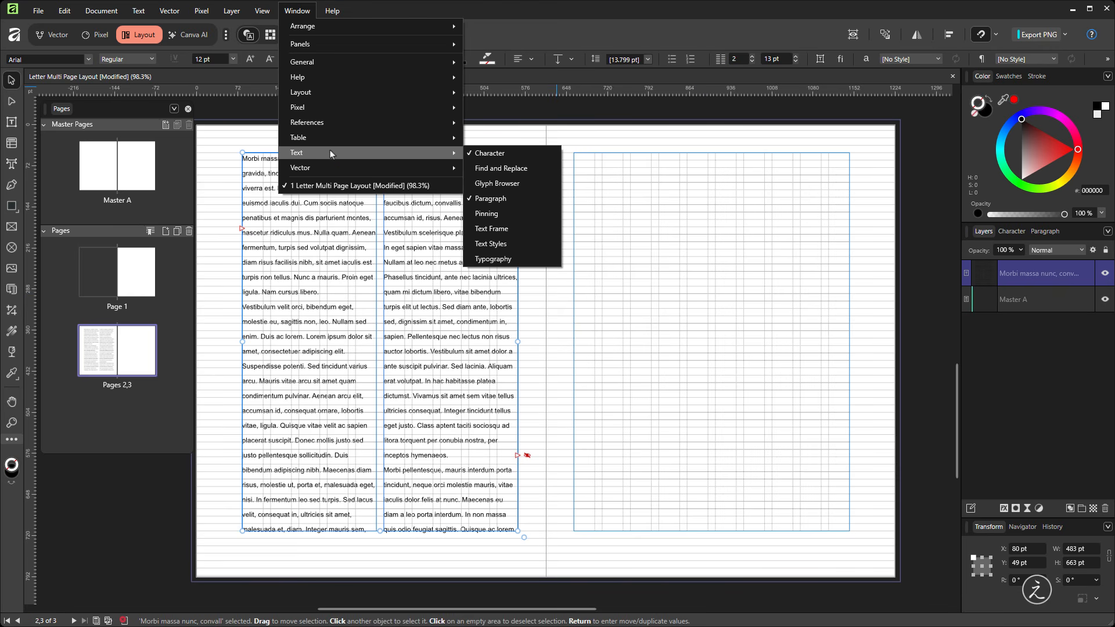
{"action": "left_click", "coordinate": [534, 240]}
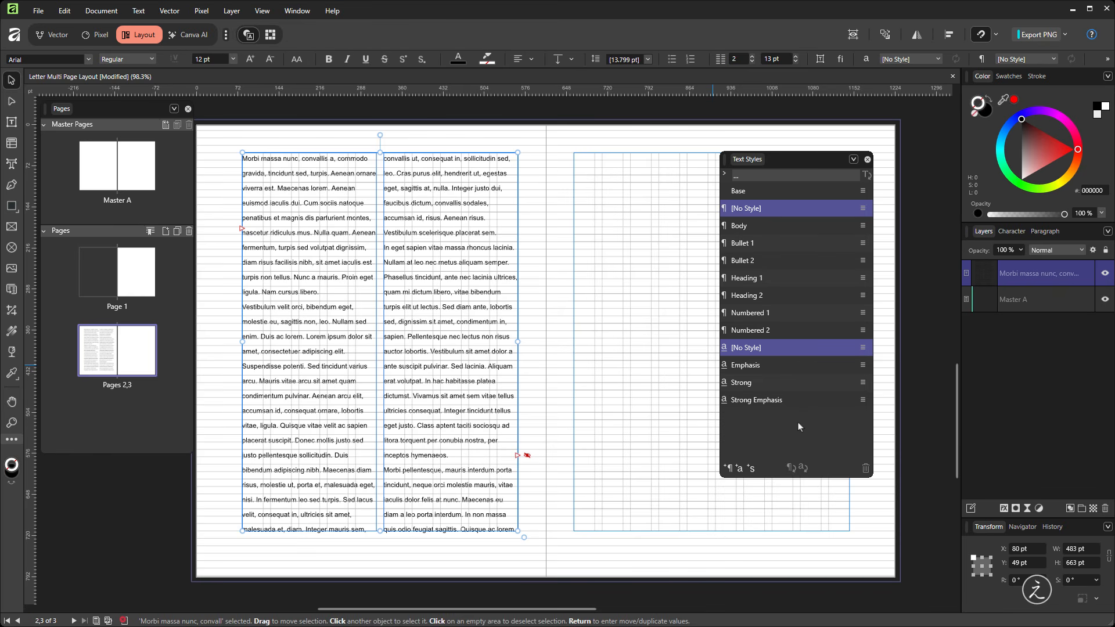
{"action": "left_click", "coordinate": [852, 160]}
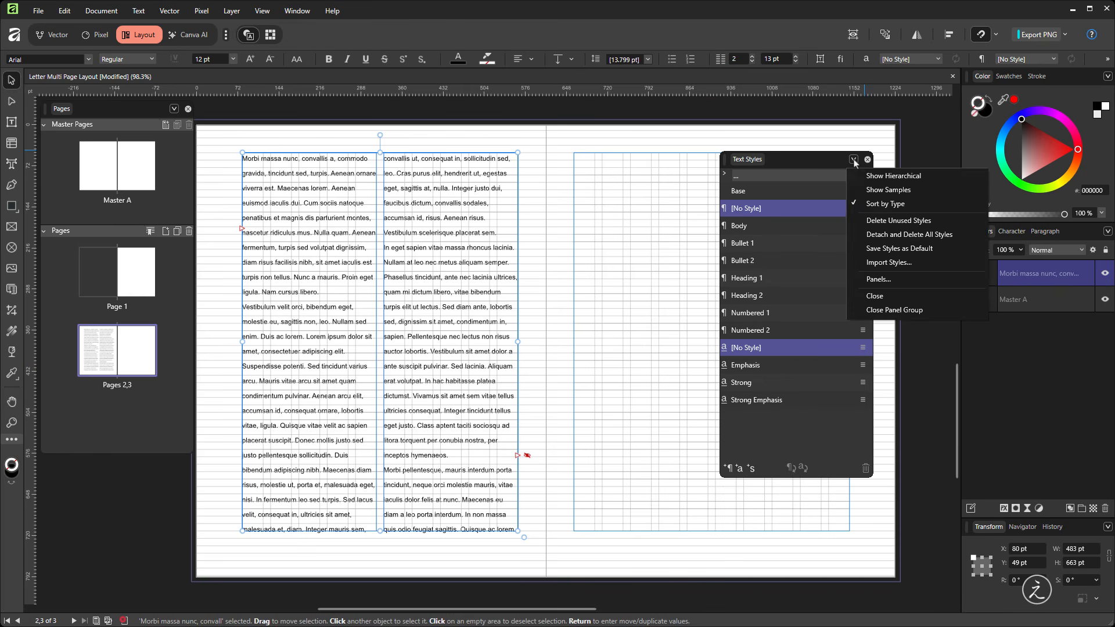
{"action": "left_click", "coordinate": [962, 234]}
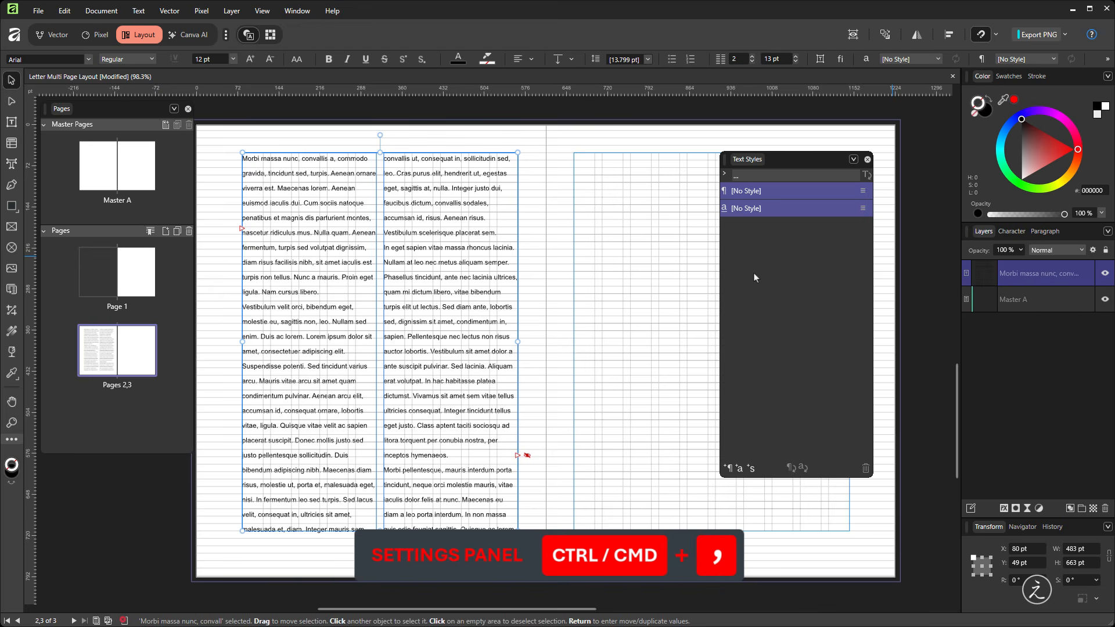
- Reset the text styles to factory settings in the application's miscellaneous settings
{"action": "key", "text": "ctrl+comma"}
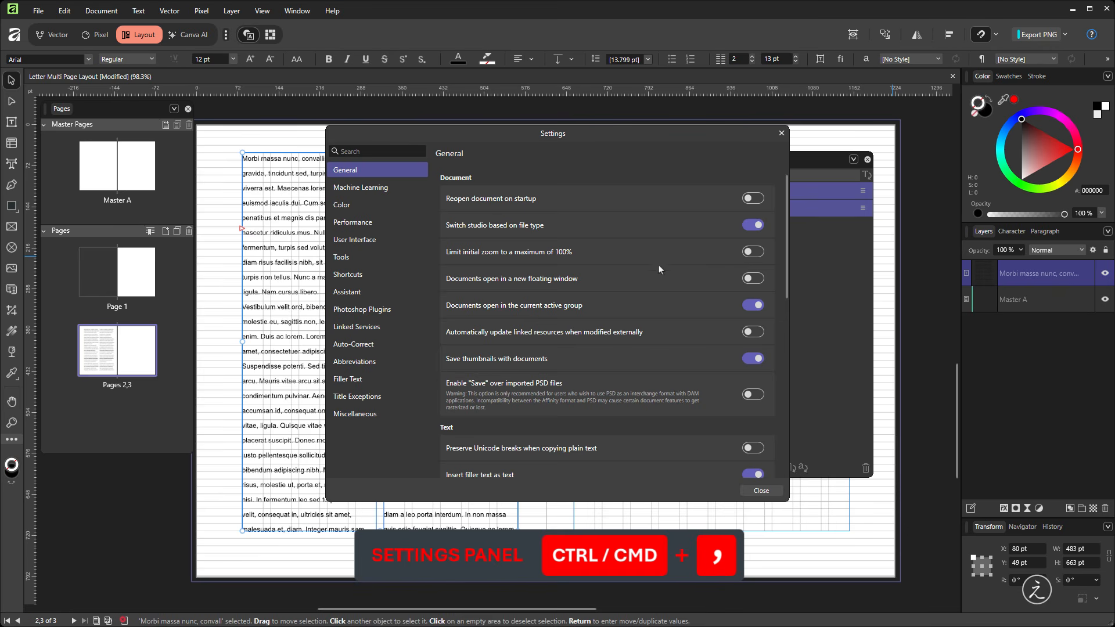
{"action": "left_click", "coordinate": [388, 416]}
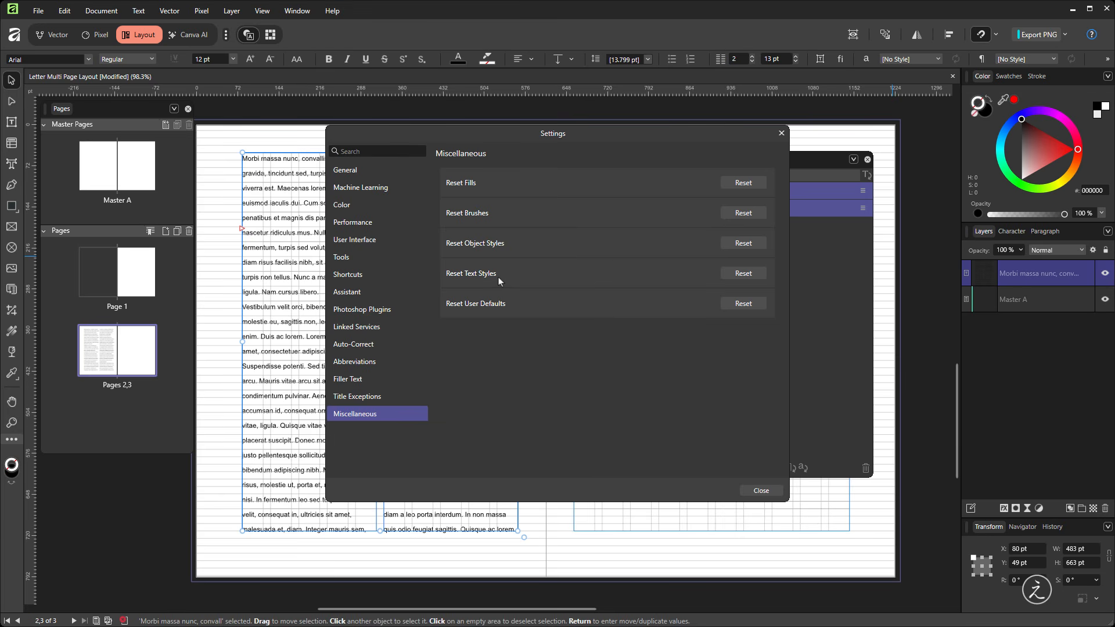
{"action": "left_click", "coordinate": [728, 276]}
{"action": "left_click", "coordinate": [516, 330]}
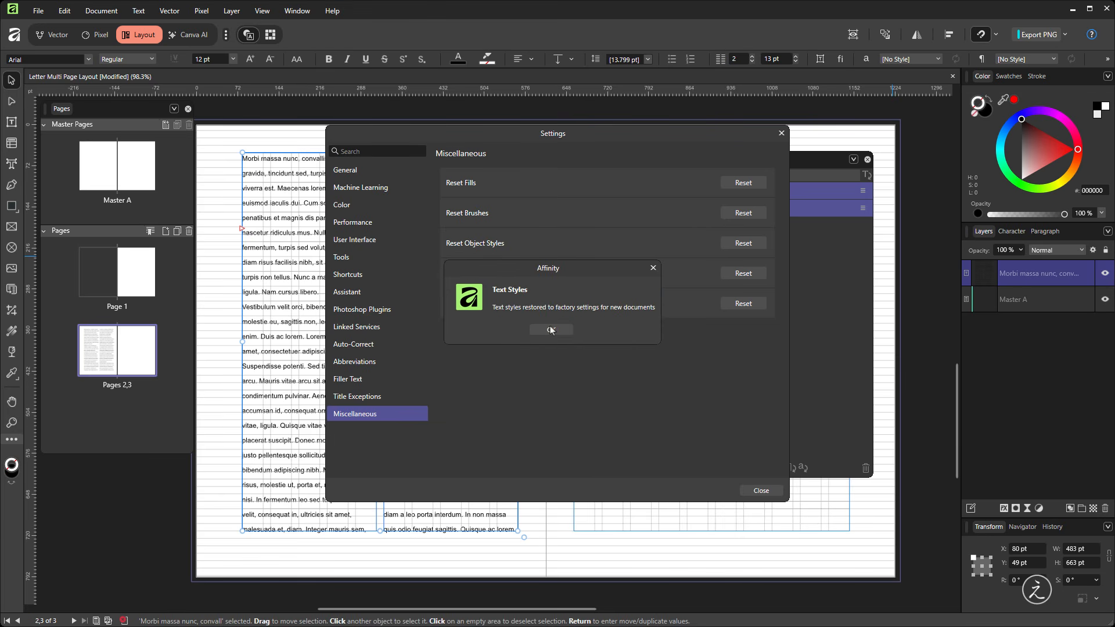
{"action": "left_click", "coordinate": [550, 330]}
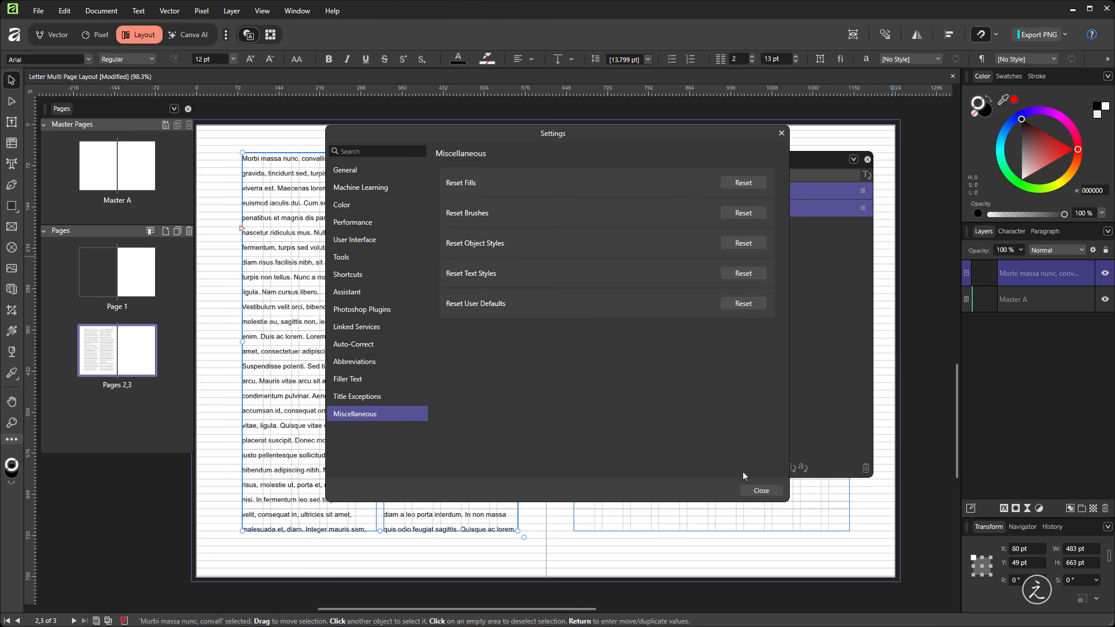
{"action": "left_click", "coordinate": [755, 490]}
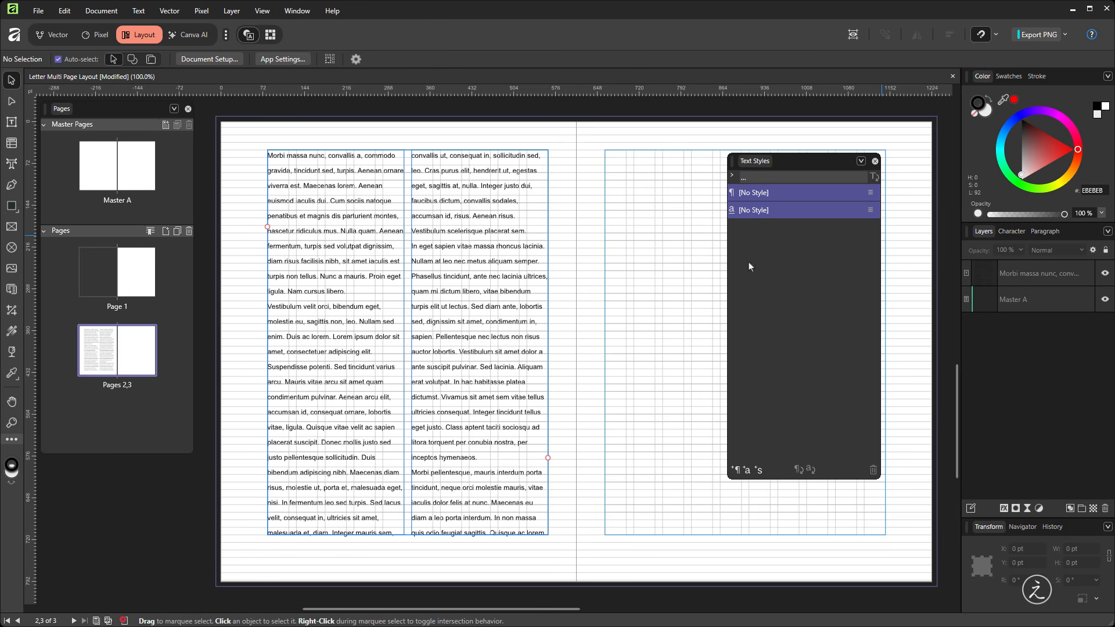
- Start a new paragraph style with its inherited formatting reset, and name it "Body Text"
{"action": "left_click", "coordinate": [736, 472]}
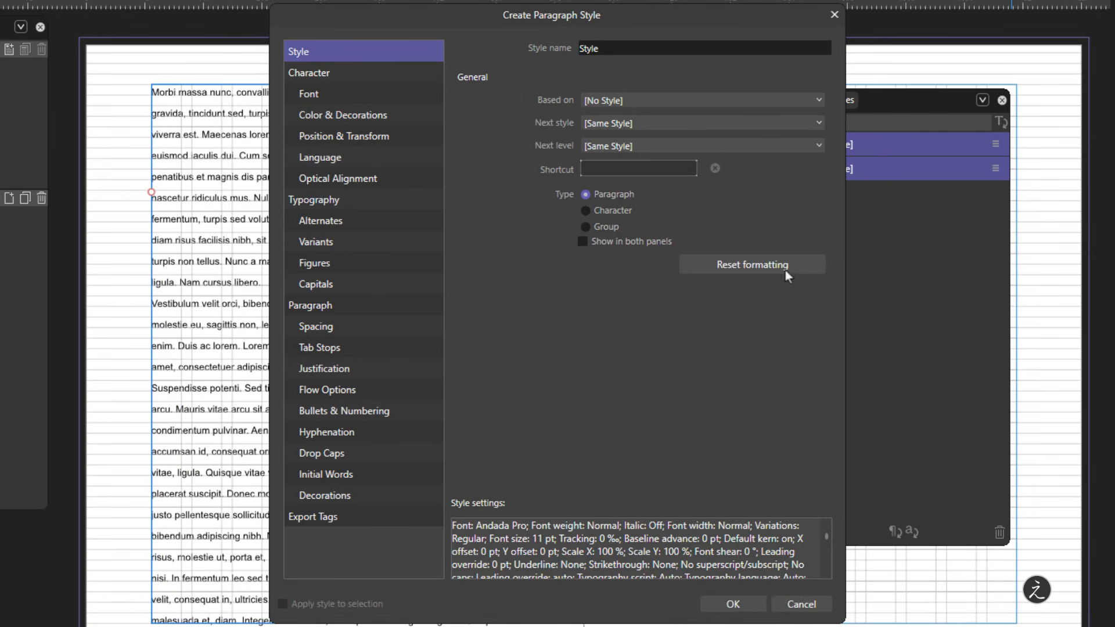
{"action": "left_click", "coordinate": [791, 272]}
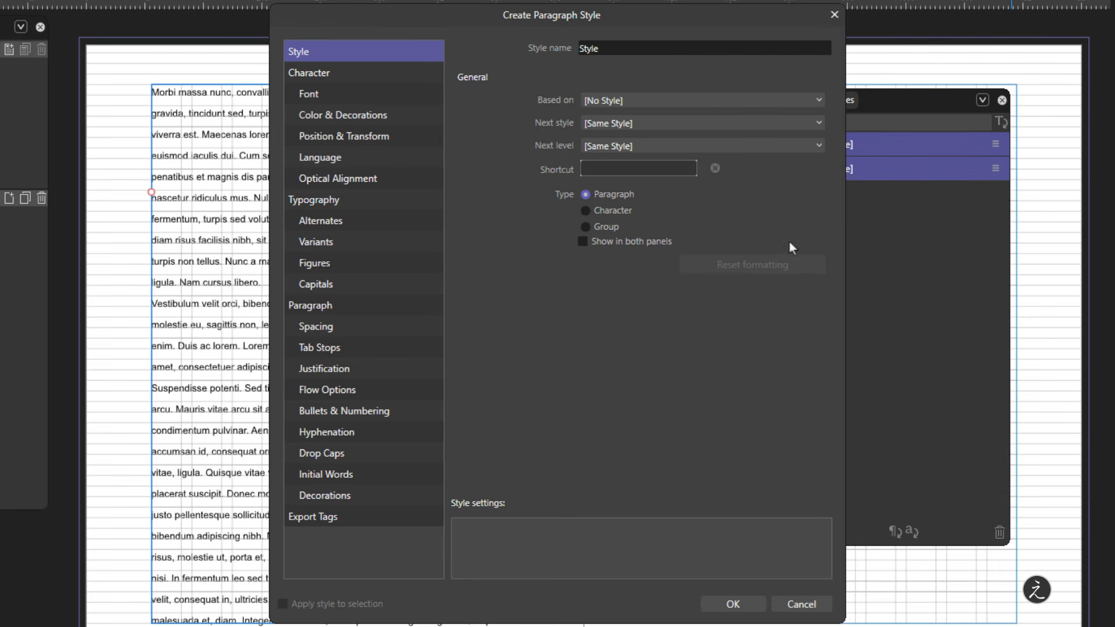
{"action": "left_click", "coordinate": [640, 51]}
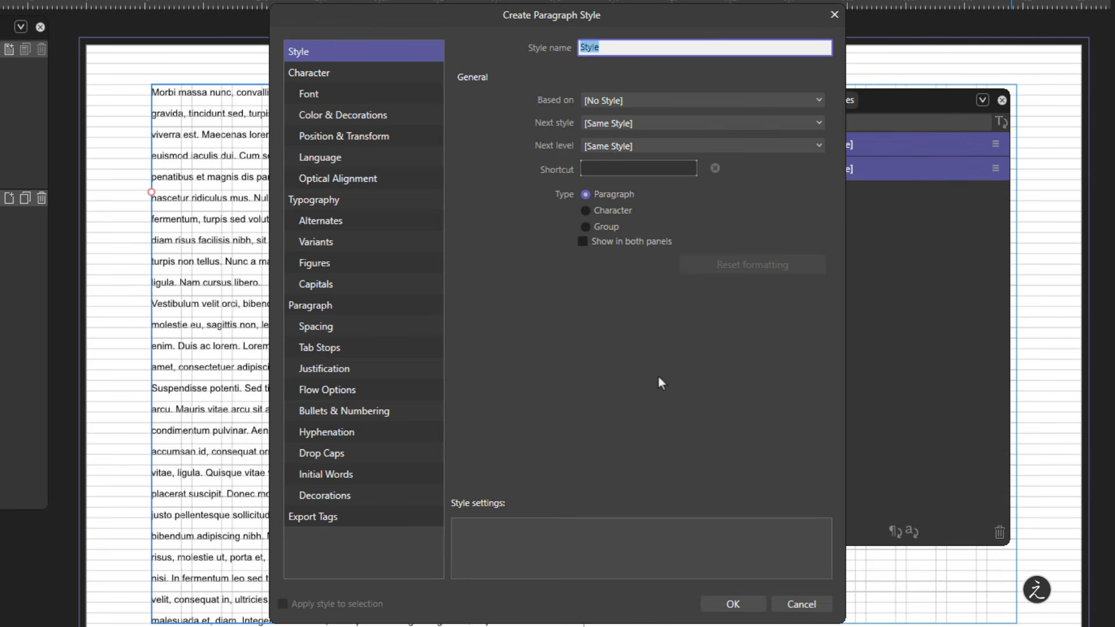
{"action": "type", "text": "Body Text"}
- Set the Body Text style's font to Andada Pro, Regular, at 11 pt
{"action": "left_click", "coordinate": [311, 77]}
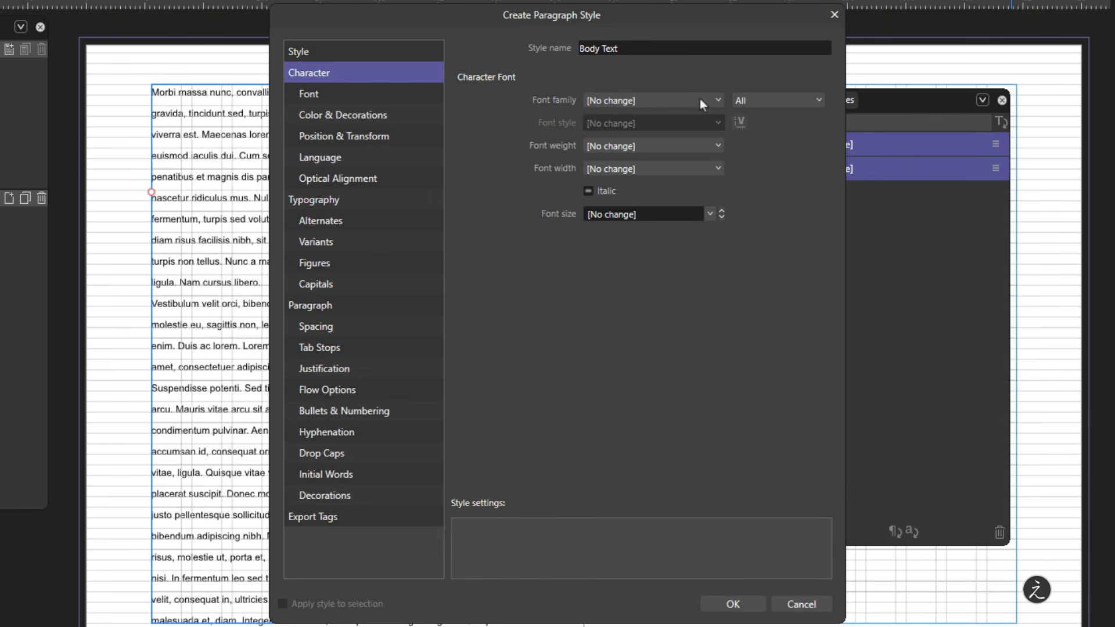
{"action": "left_click", "coordinate": [699, 99]}
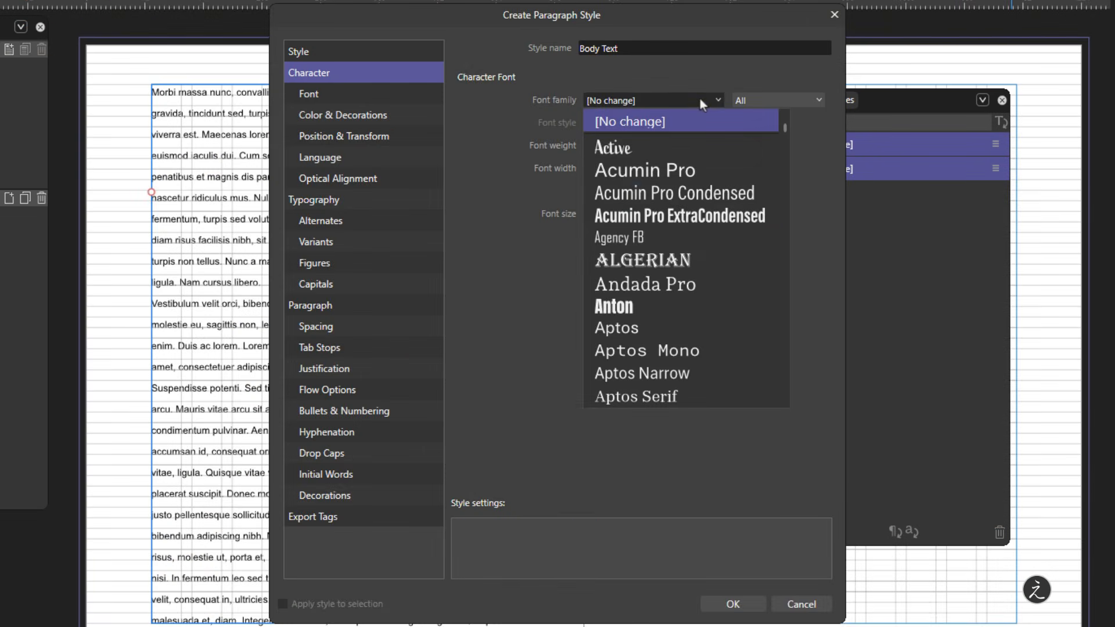
{"action": "left_click", "coordinate": [709, 283]}
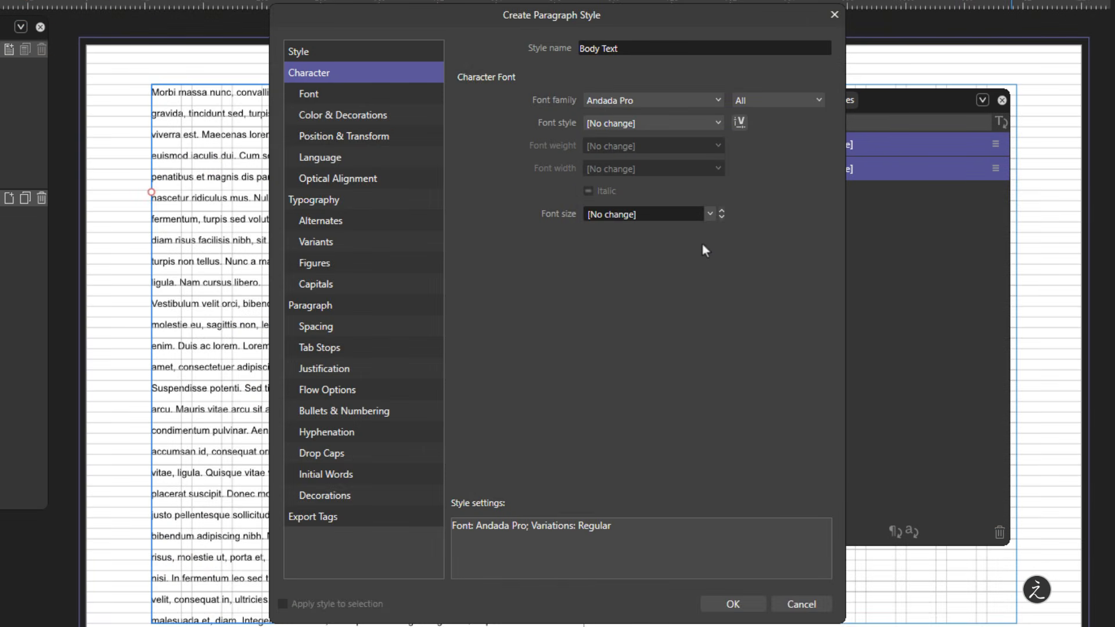
{"action": "left_click", "coordinate": [698, 124]}
{"action": "left_click", "coordinate": [667, 166]}
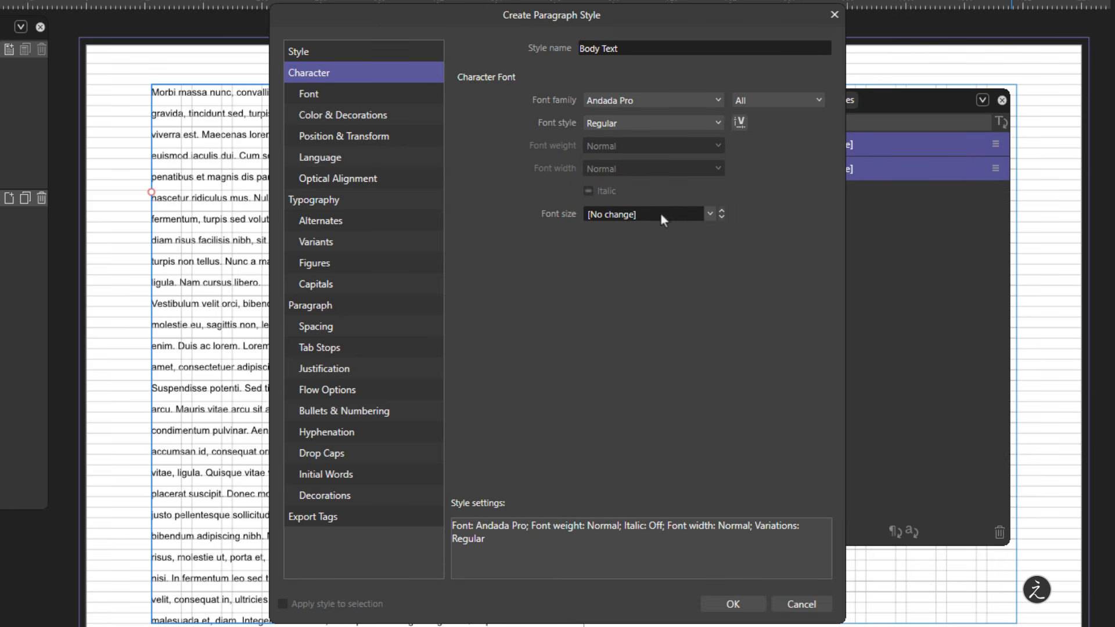
{"action": "left_click", "coordinate": [660, 213]}
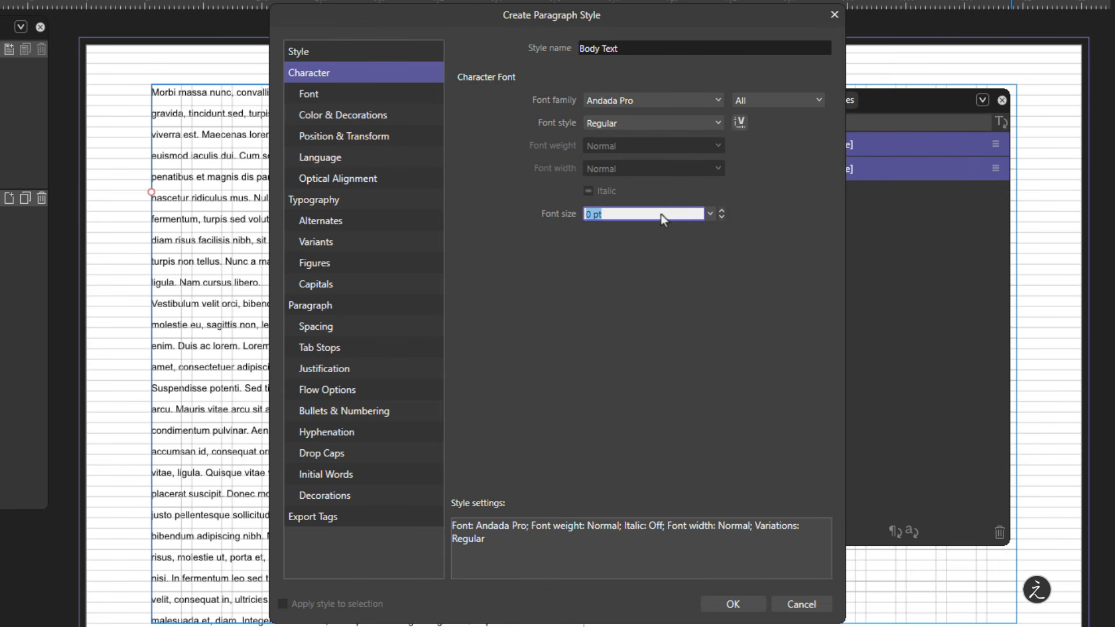
{"action": "type", "text": "11"}
{"action": "key", "text": "Return"}
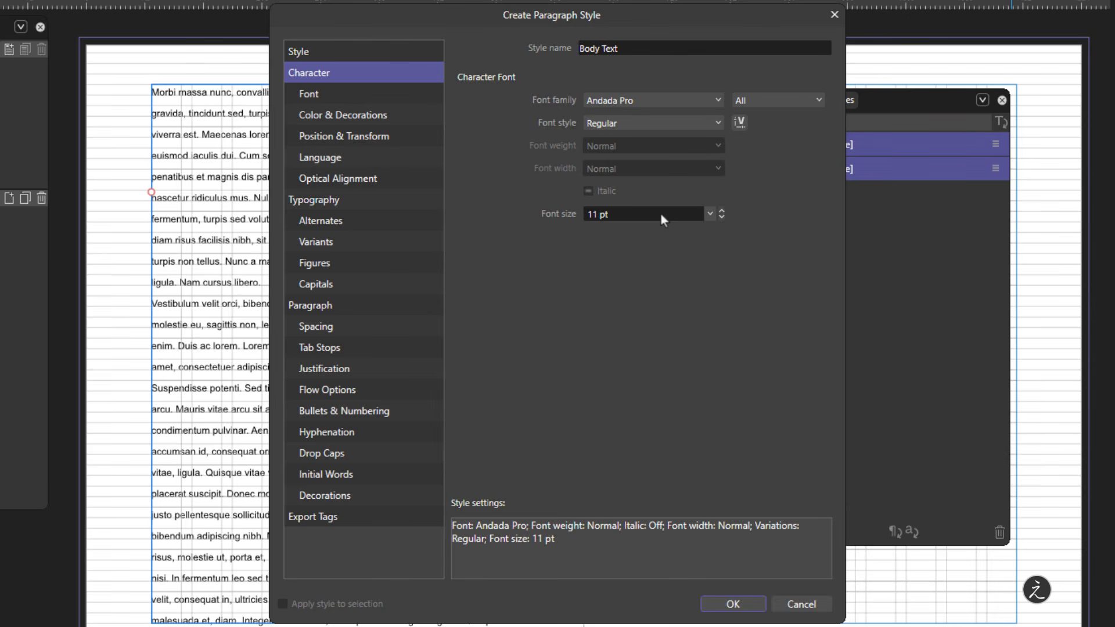
- Give the Body Text style Left alignment, Exactly 13 pt leading and Align to Baseline Grid, and create the style
{"action": "left_click", "coordinate": [328, 309]}
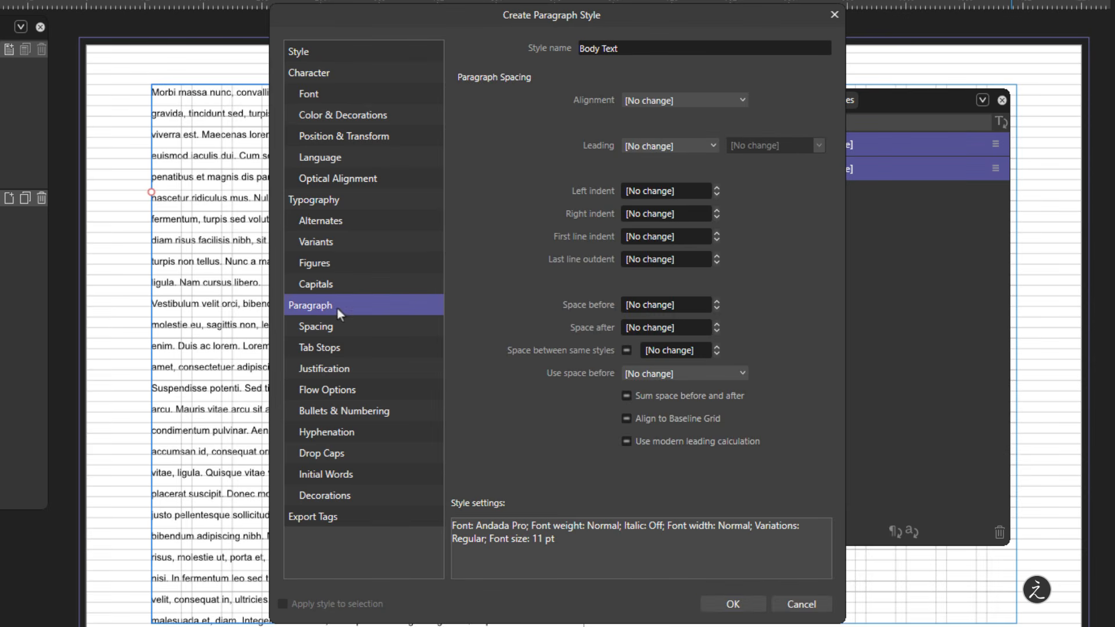
{"action": "left_click", "coordinate": [688, 101]}
{"action": "left_click", "coordinate": [671, 139]}
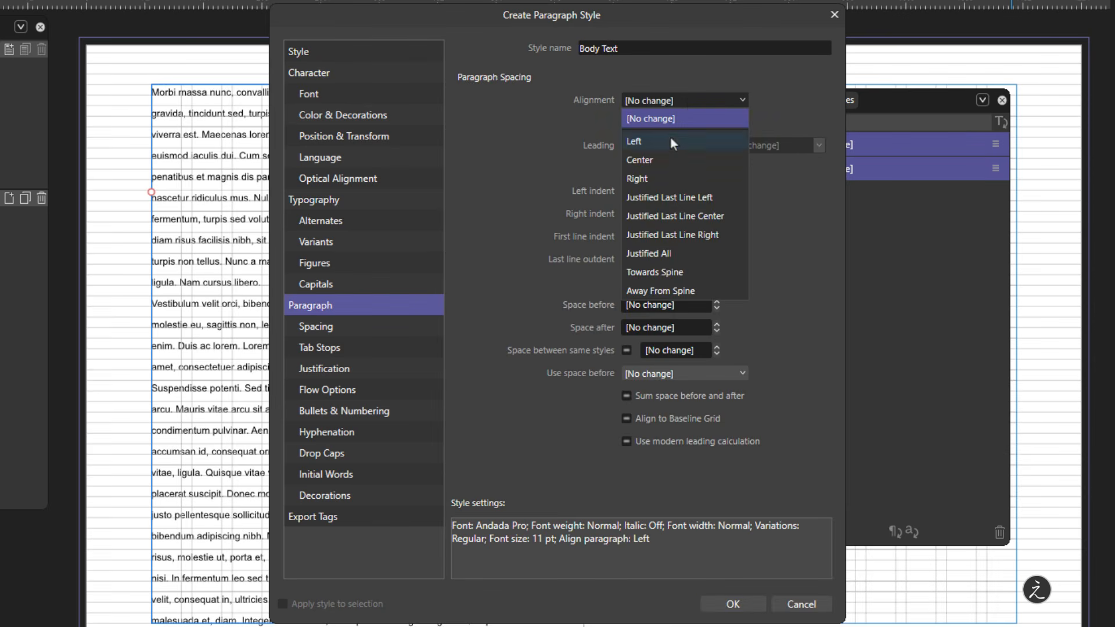
{"action": "left_click", "coordinate": [680, 146]}
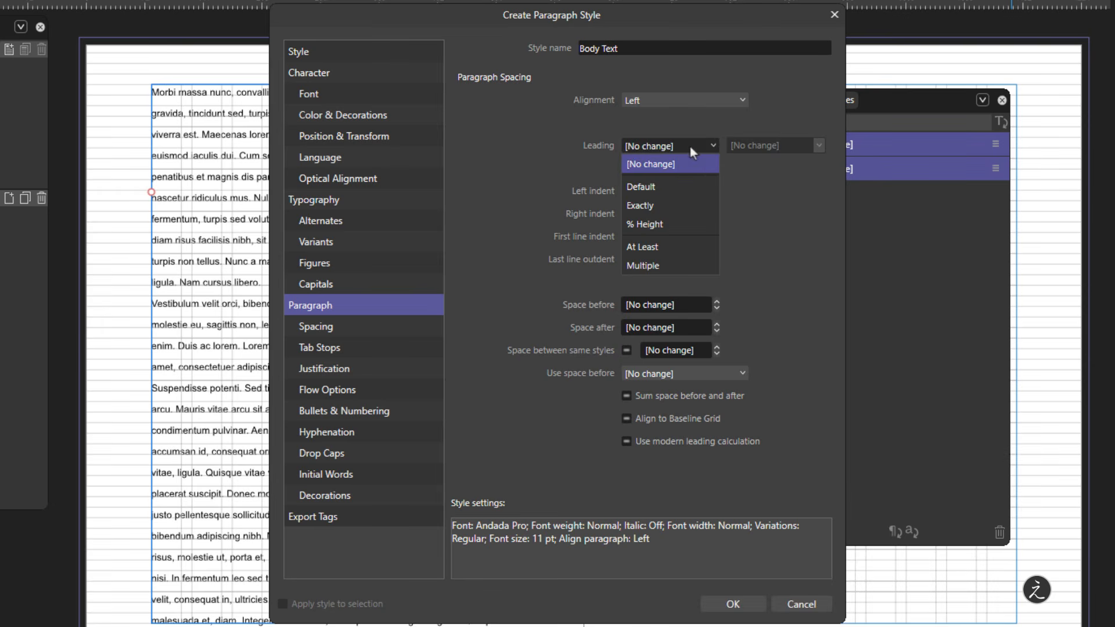
{"action": "left_click", "coordinate": [670, 204]}
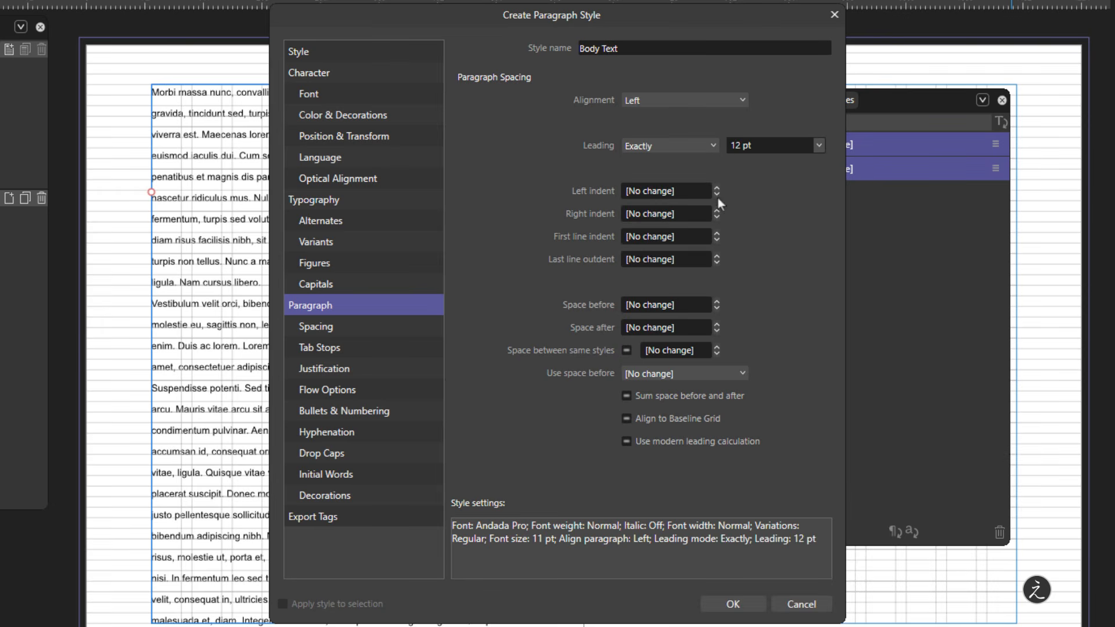
{"action": "left_click", "coordinate": [768, 148]}
{"action": "type", "text": "13"}
{"action": "key", "text": "Tab"}
{"action": "left_click", "coordinate": [626, 417]}
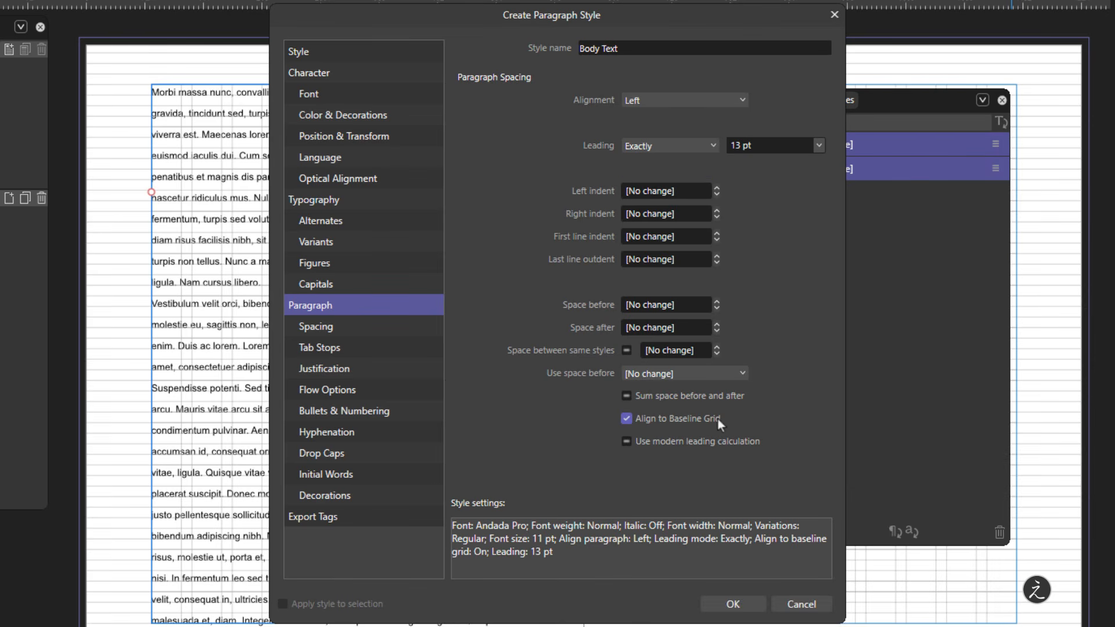
{"action": "left_click", "coordinate": [751, 602]}
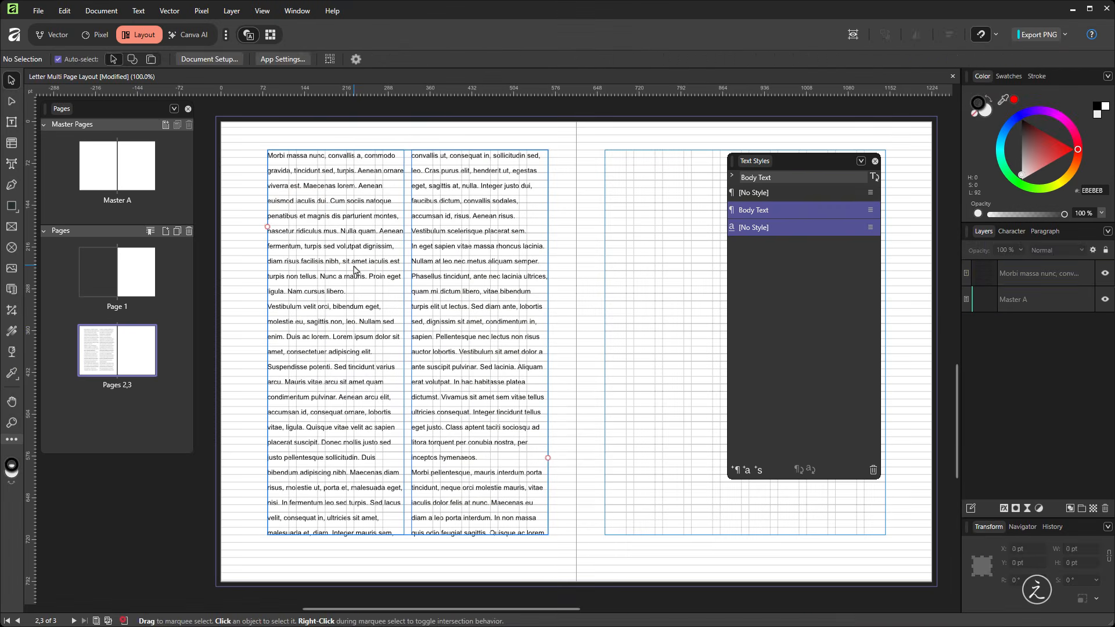
- Apply the Body Text style to all the text in the left page's two-column frame
{"action": "double_click", "coordinate": [354, 266]}
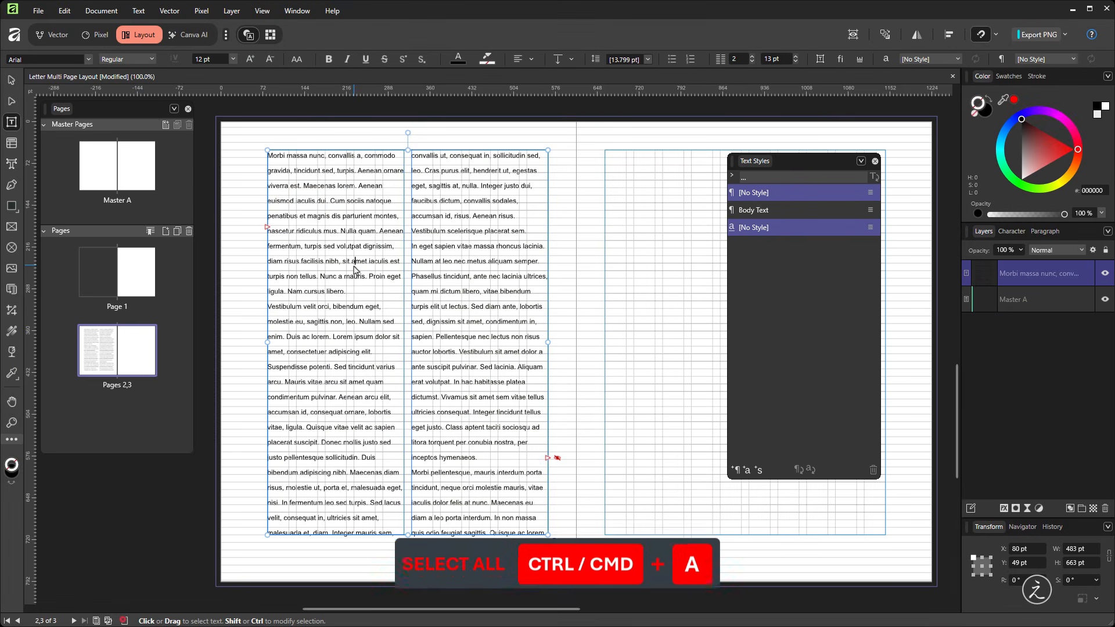
{"action": "key", "text": "ctrl+a"}
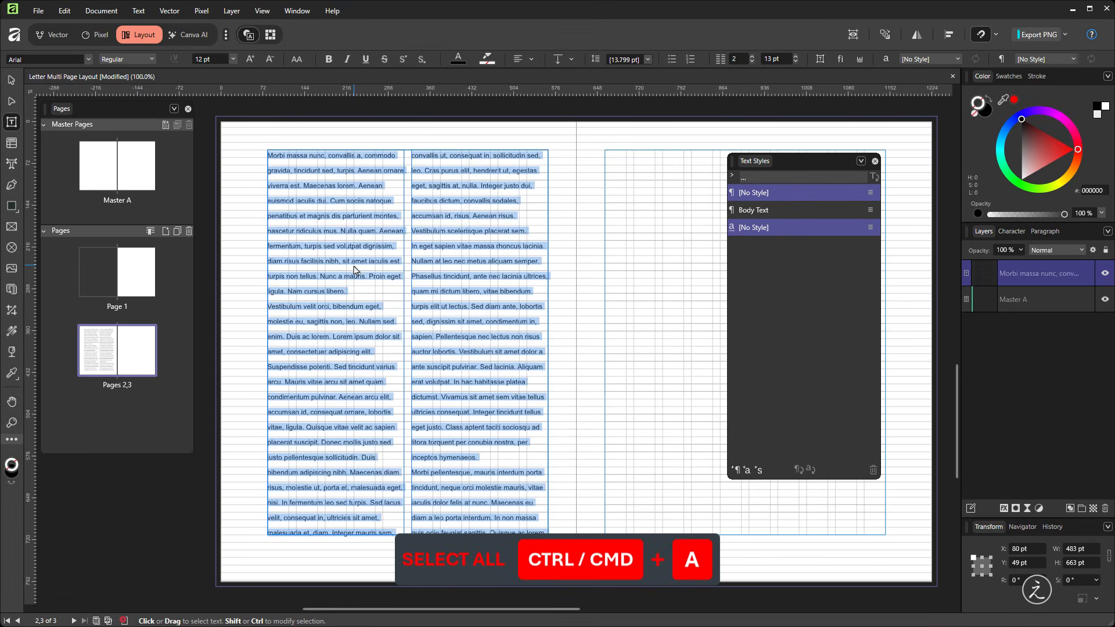
{"action": "left_click", "coordinate": [779, 212]}
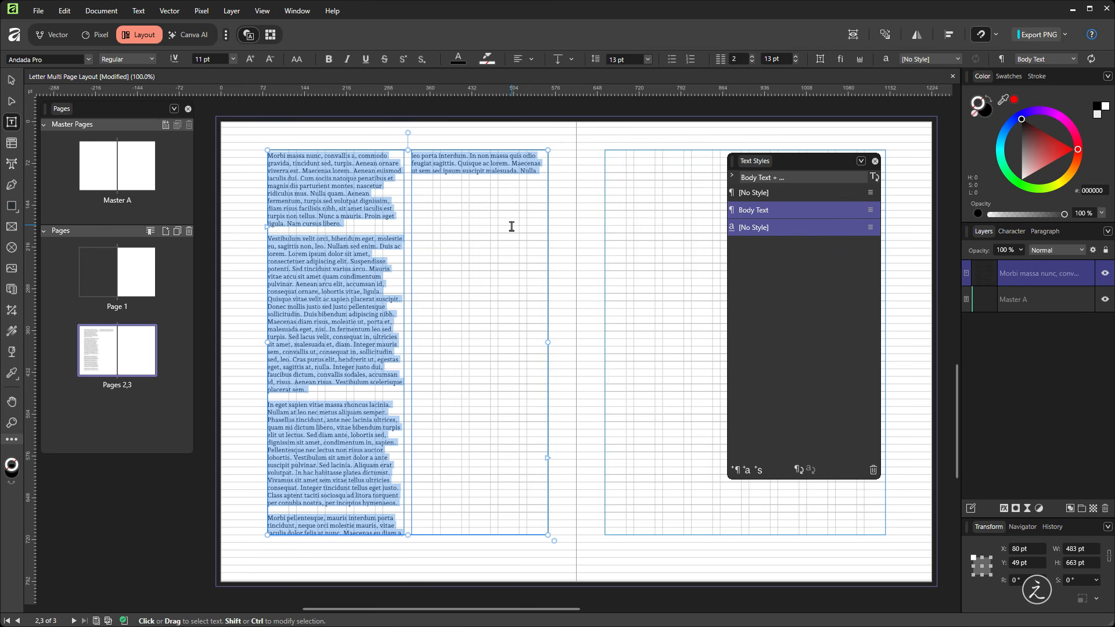
- Replace the selected text with fresh filler text that fills both columns of the frame
{"action": "left_click", "coordinate": [135, 11]}
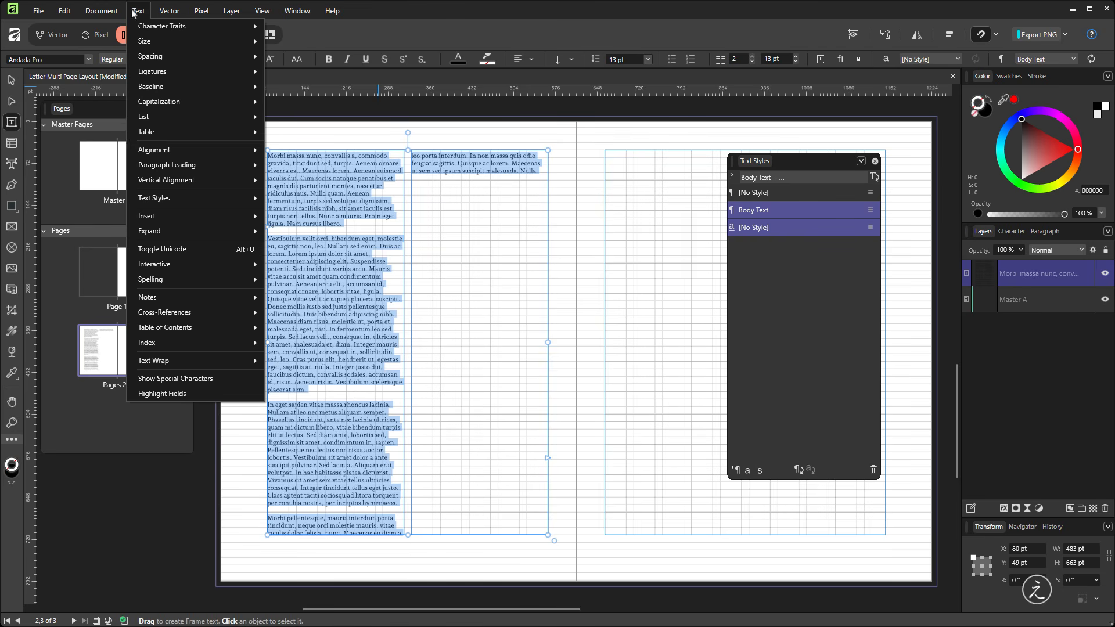
{"action": "mouse_move", "coordinate": [188, 216]}
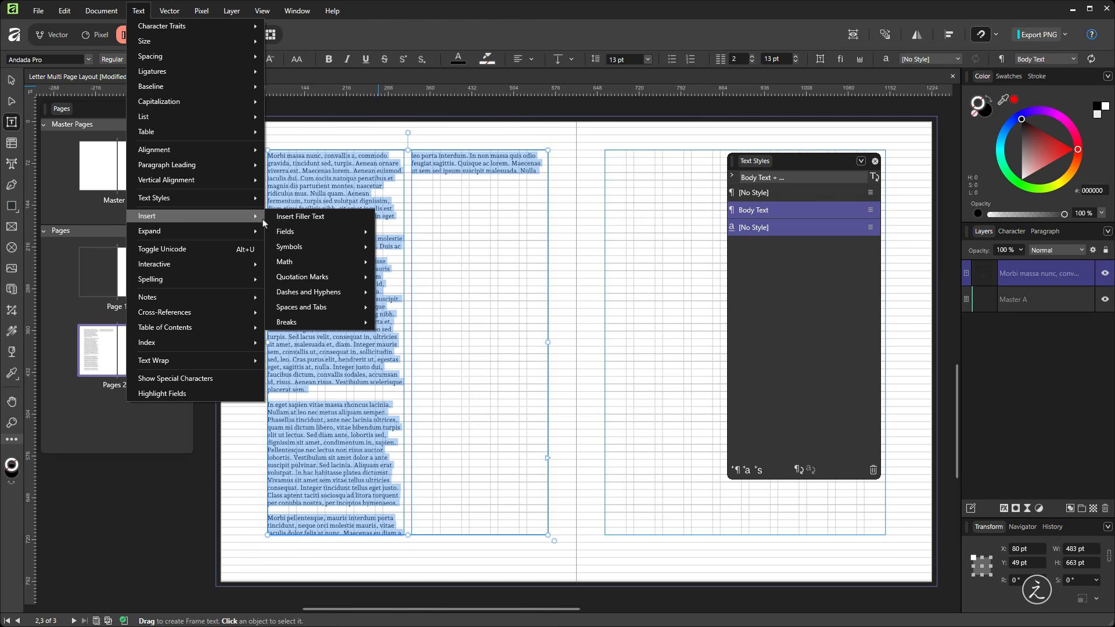
{"action": "left_click", "coordinate": [335, 222]}
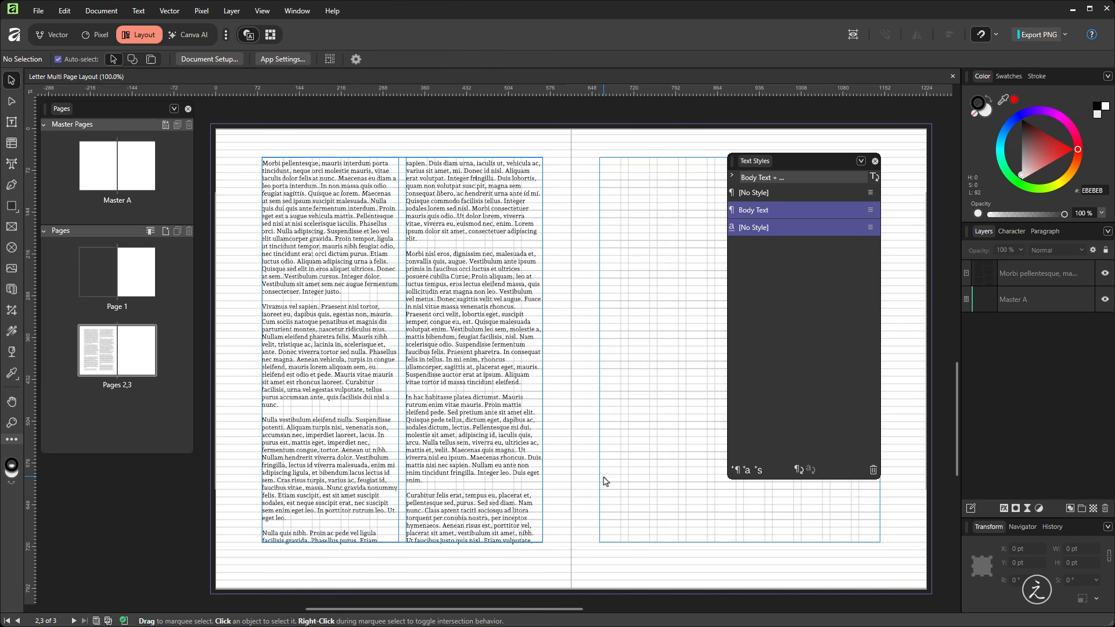
- Turn on auto-hyphenation in the Body Text style, with a minimum score of 7 and a minimum word length of 6
{"action": "scroll", "coordinate": [367, 227], "scroll_direction": "up", "scroll_amount": 3}
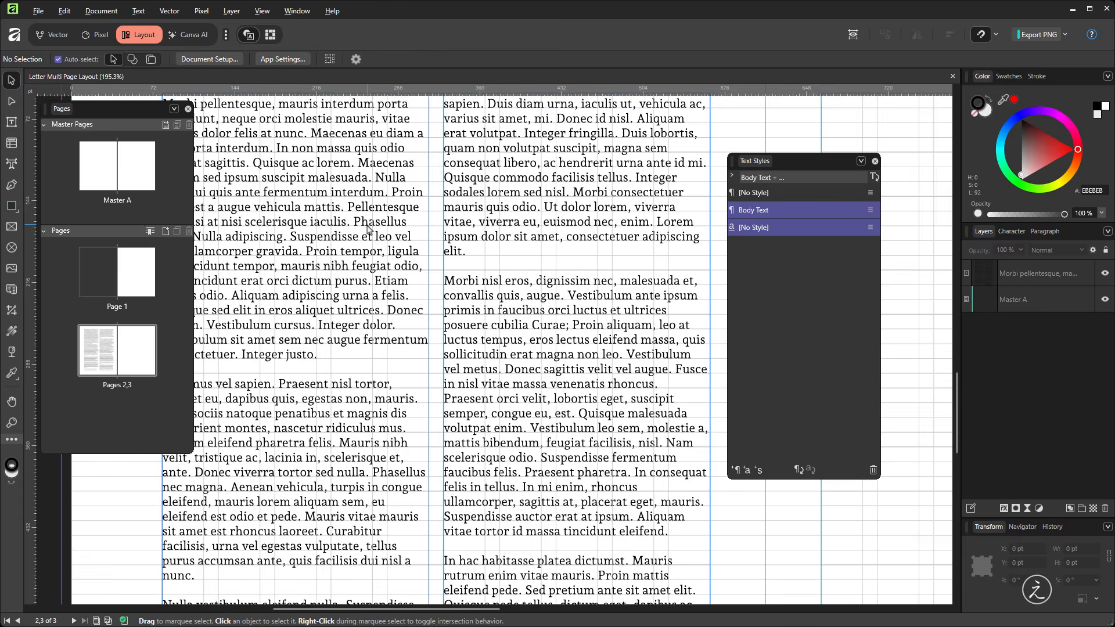
{"action": "scroll", "coordinate": [367, 227], "scroll_direction": "up", "scroll_amount": 1}
{"action": "left_click_drag", "start_coordinate": [367, 228], "coordinate": [329, 247]}
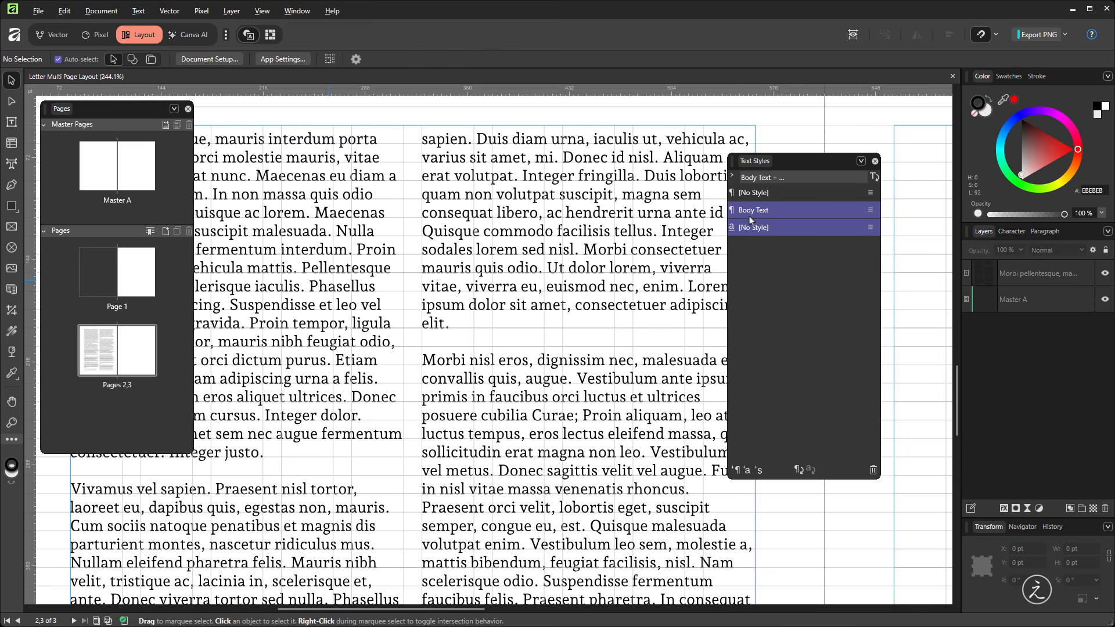
{"action": "double_click", "coordinate": [789, 209]}
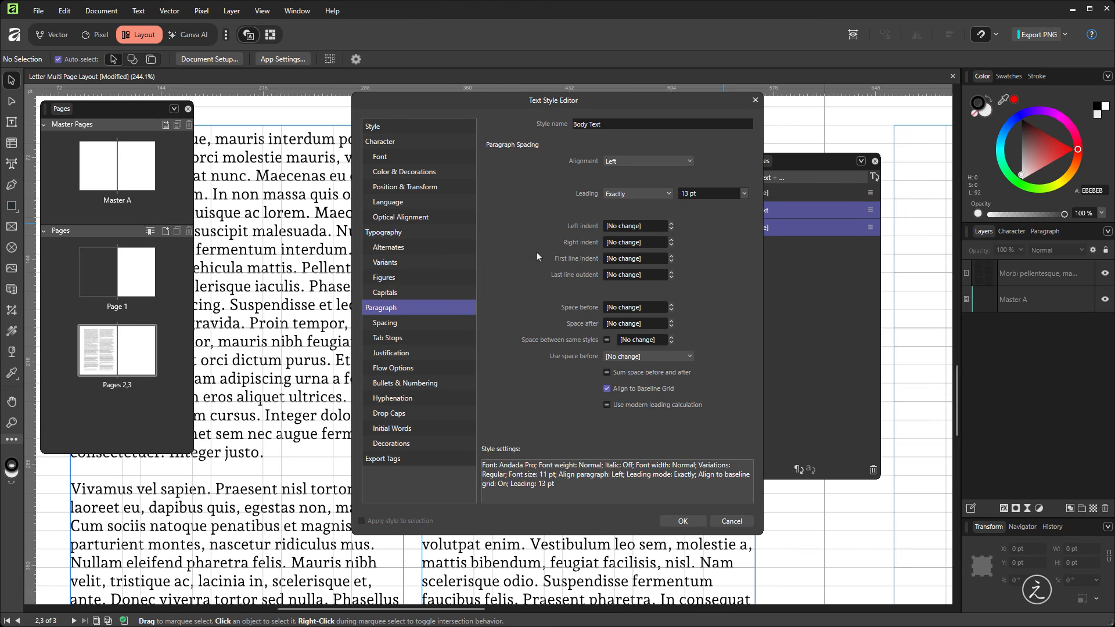
{"action": "left_click", "coordinate": [430, 398]}
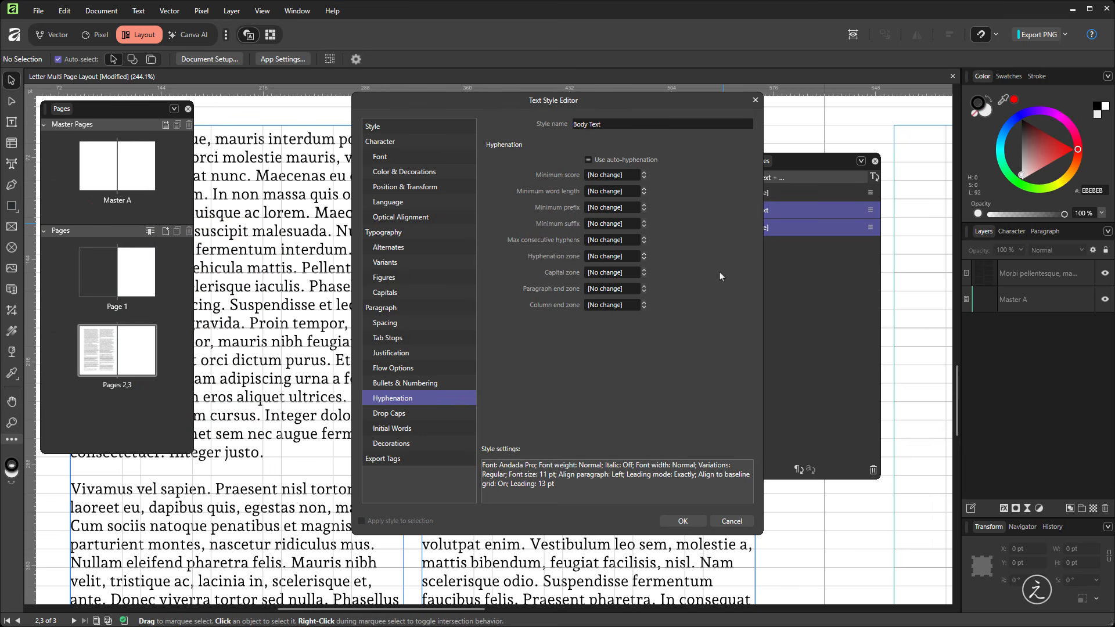
{"action": "left_click", "coordinate": [589, 160]}
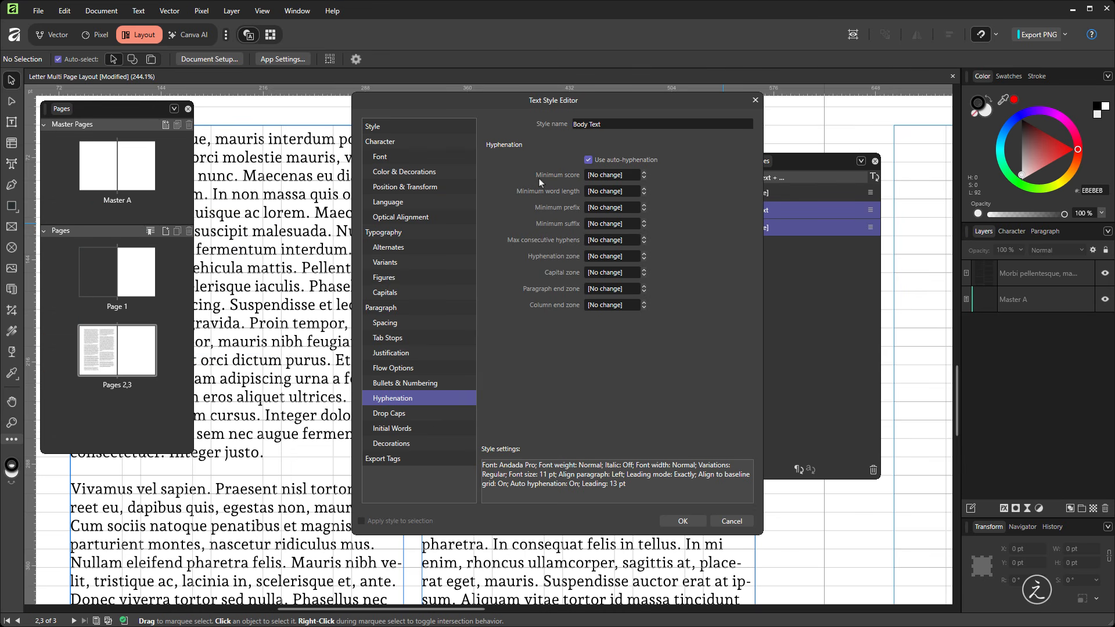
{"action": "left_click", "coordinate": [643, 173]}
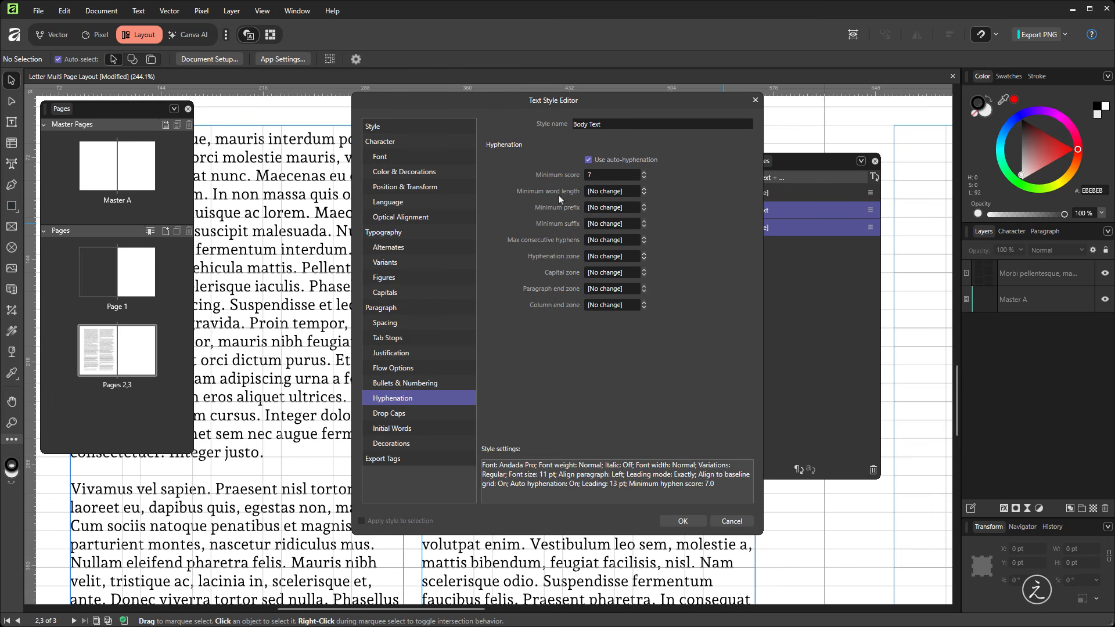
{"action": "left_click", "coordinate": [643, 188]}
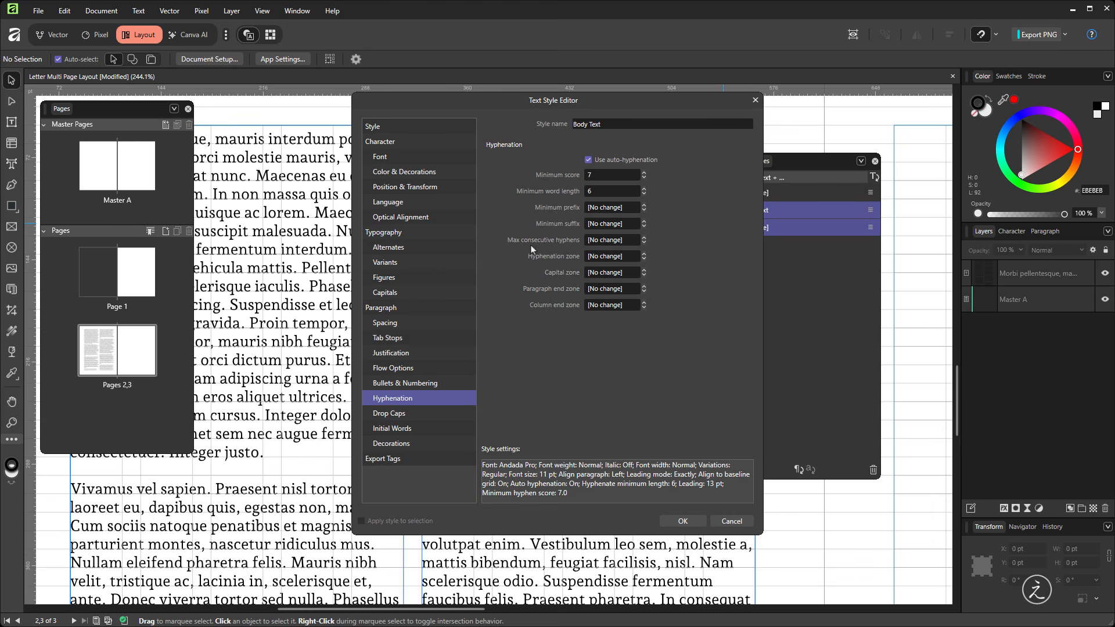
- Limit the Body Text style to 1 consecutive hyphen and set its hyphenation zone to 20 pt
{"action": "left_click", "coordinate": [644, 238]}
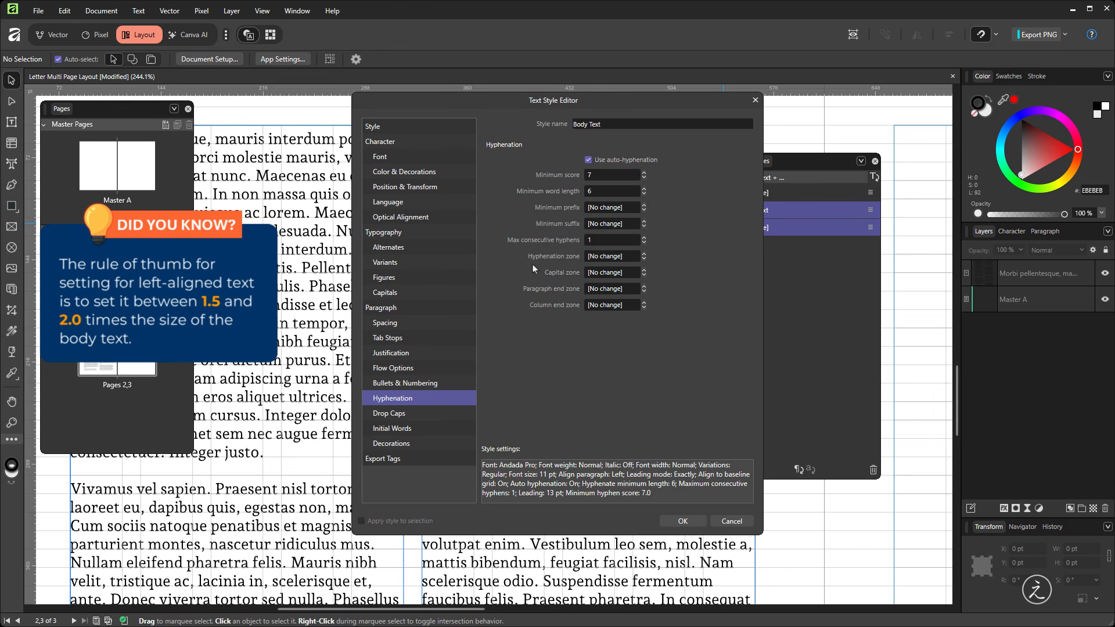
{"action": "left_click", "coordinate": [622, 259]}
{"action": "type", "text": "20"}
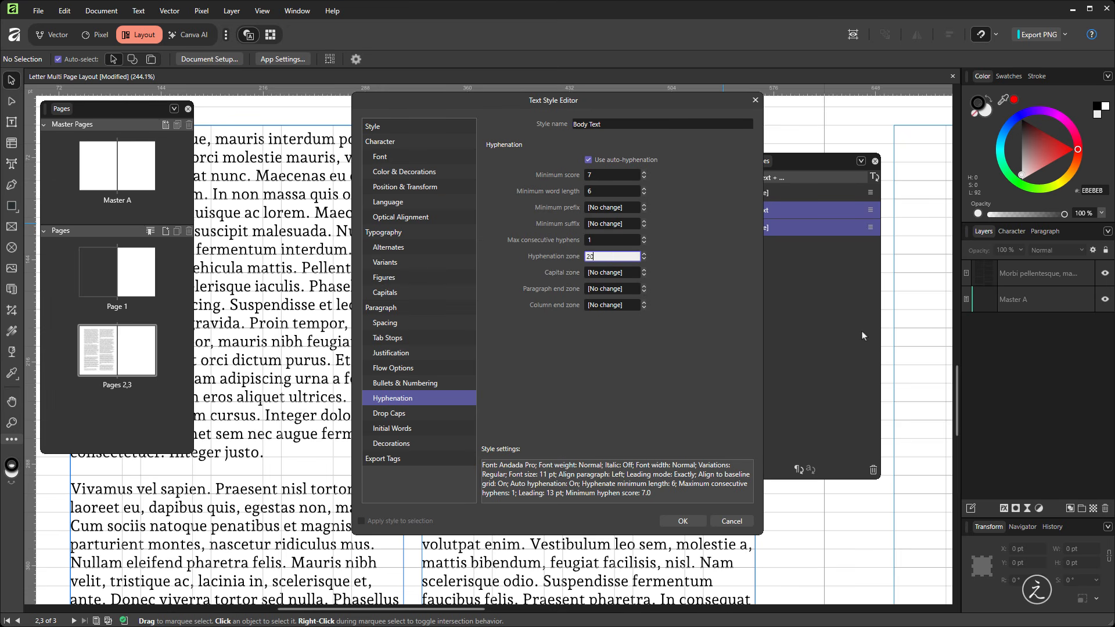
{"action": "key", "text": "Tab"}
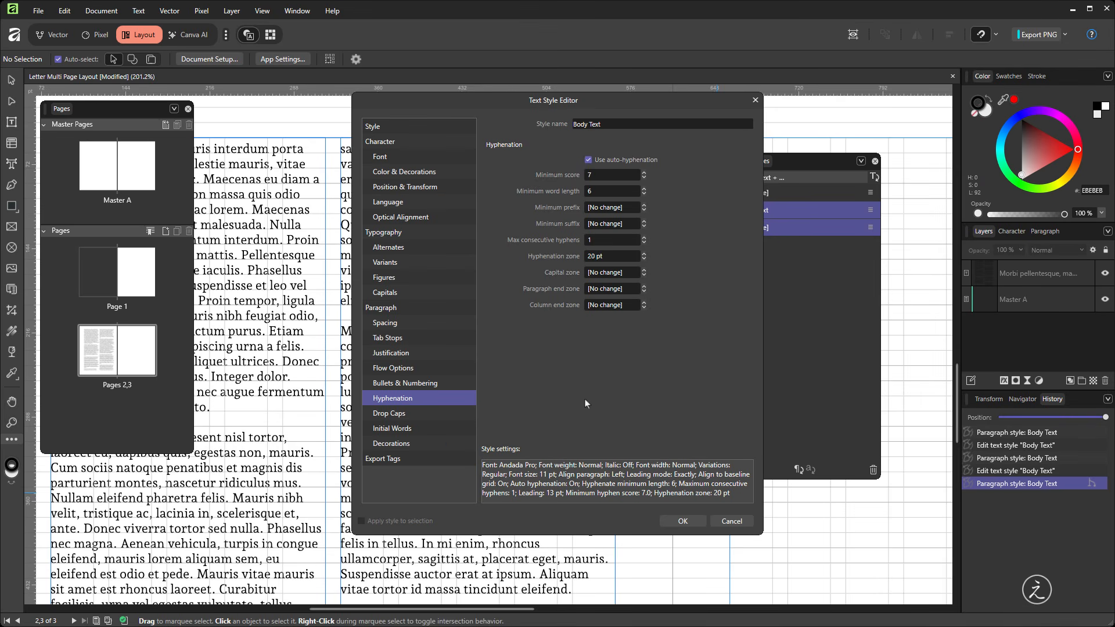
- Set the Body Text style's justification word spacing to 85% minimum, 100% desired and 125% maximum, and save the style
{"action": "left_click", "coordinate": [451, 352]}
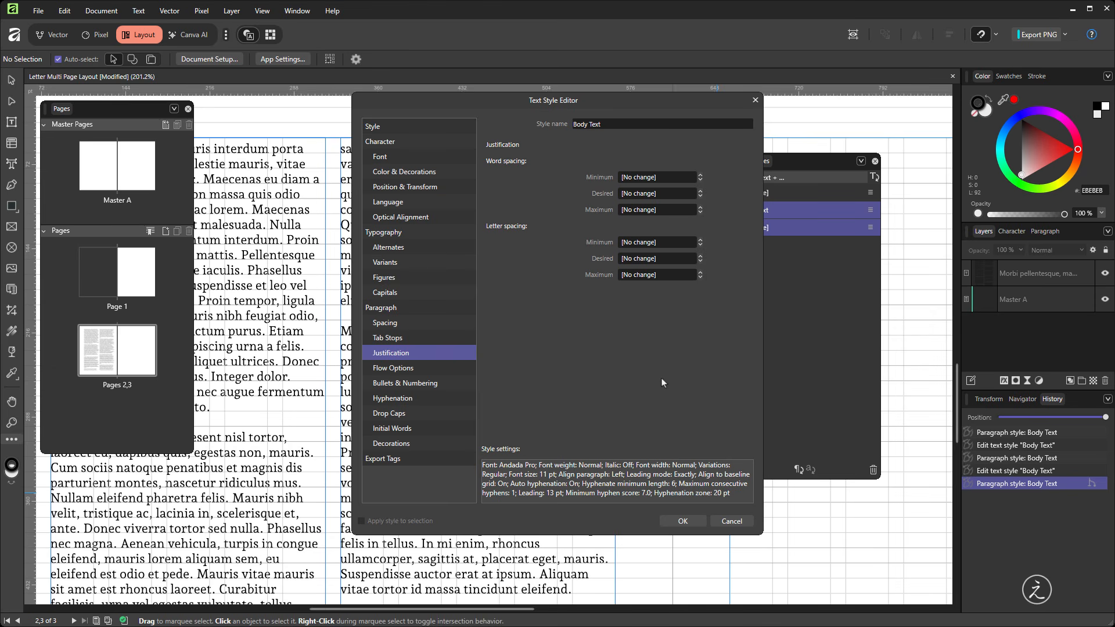
{"action": "left_click", "coordinate": [681, 177]}
{"action": "type", "text": "85"}
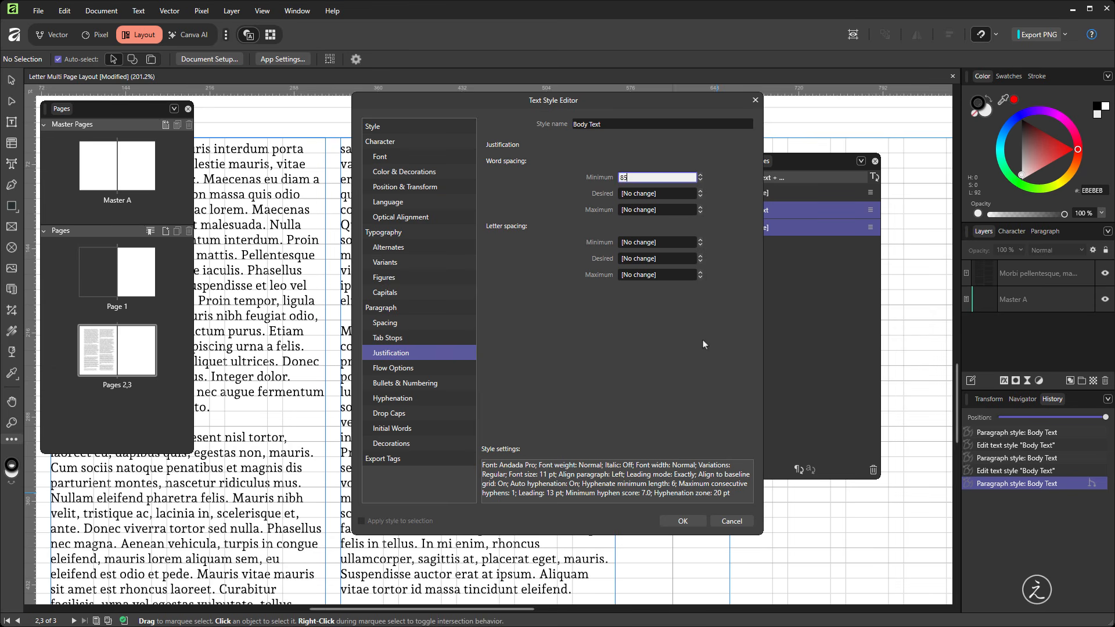
{"action": "key", "text": "Tab"}
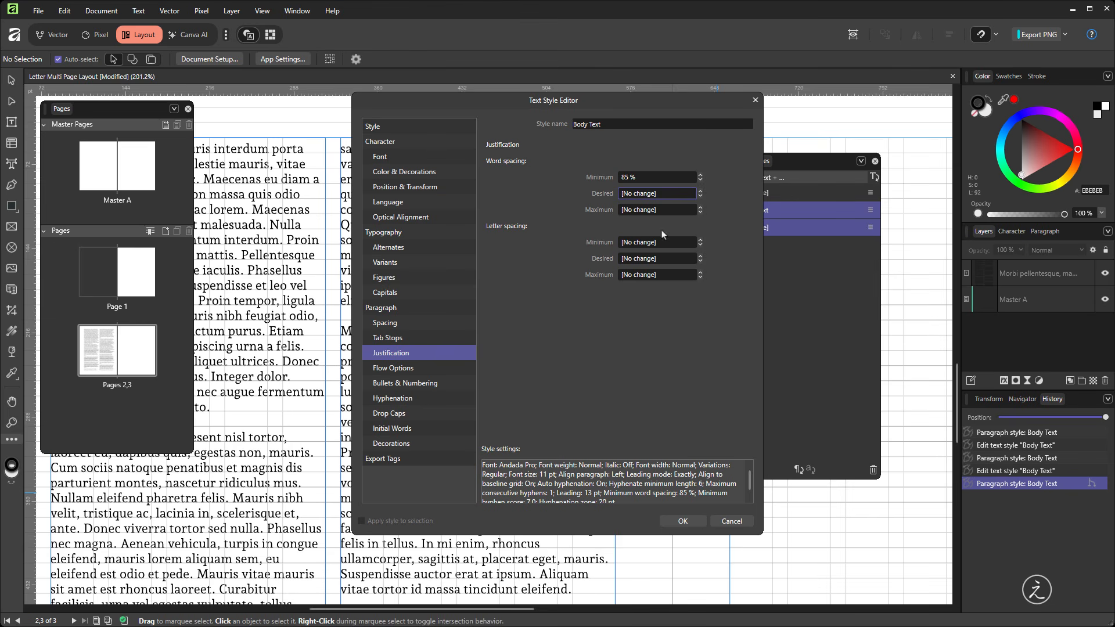
{"action": "left_click", "coordinate": [661, 210]}
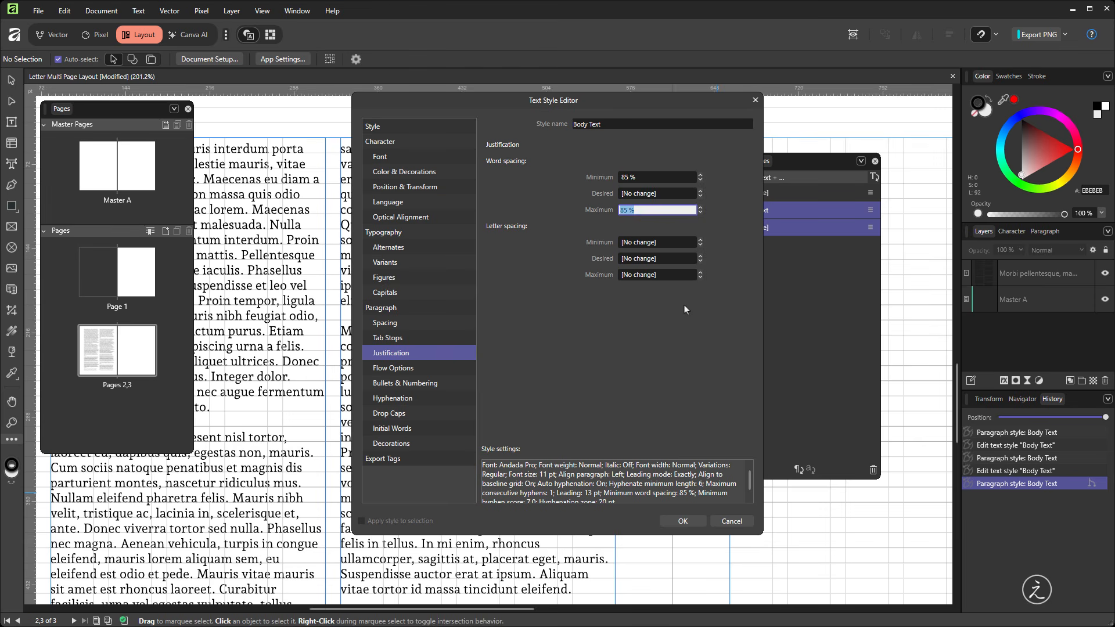
{"action": "type", "text": "125"}
{"action": "key", "text": "Tab"}
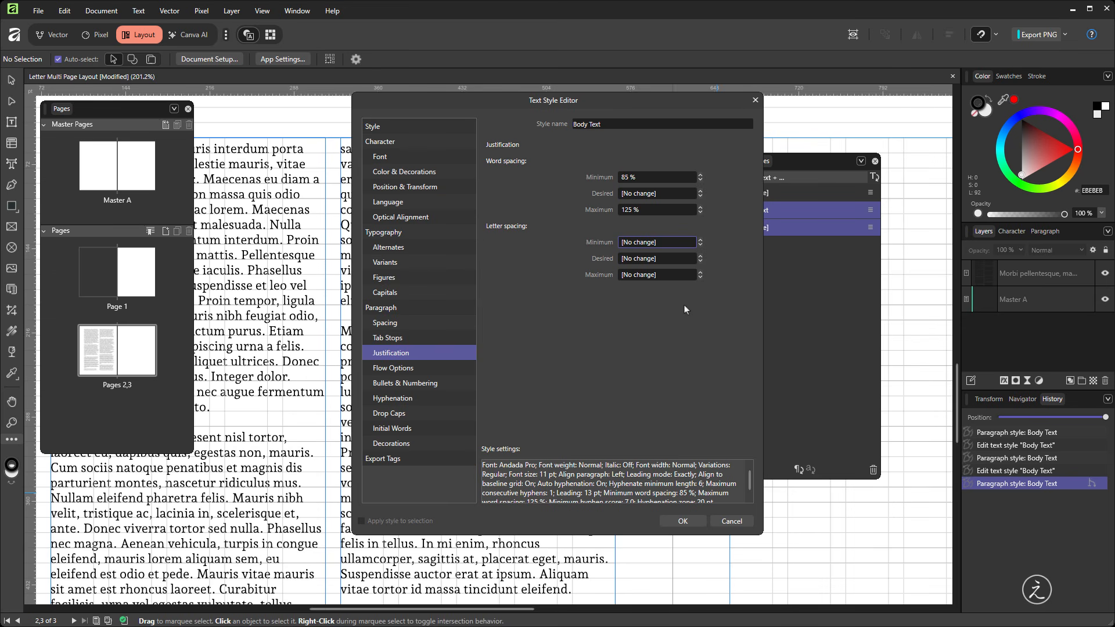
{"action": "left_click", "coordinate": [669, 196]}
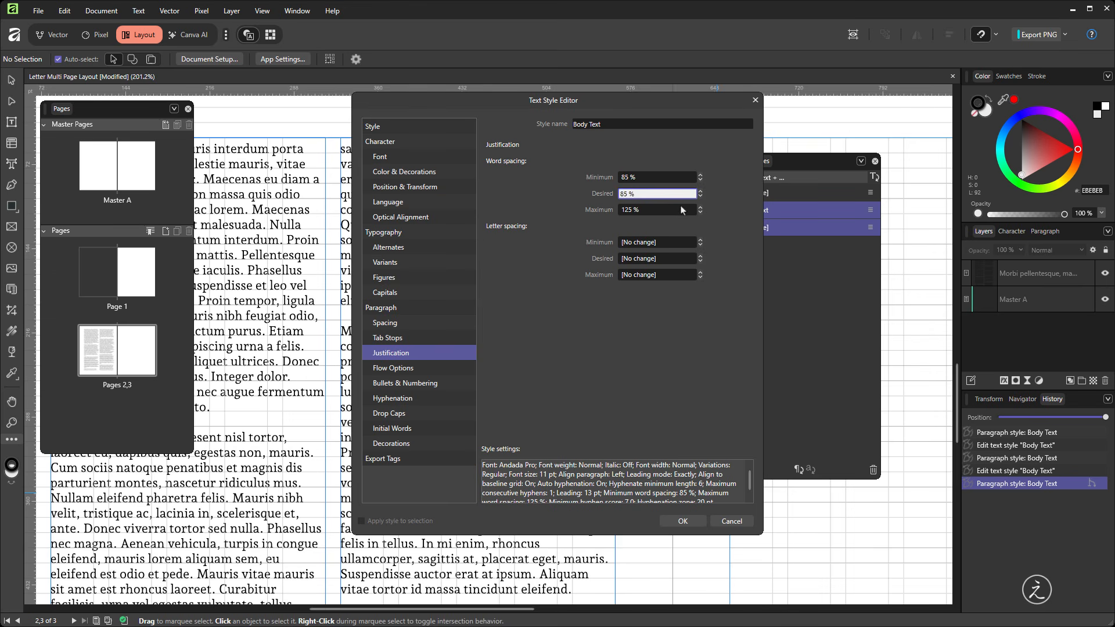
{"action": "type", "text": "100"}
{"action": "key", "text": "Tab"}
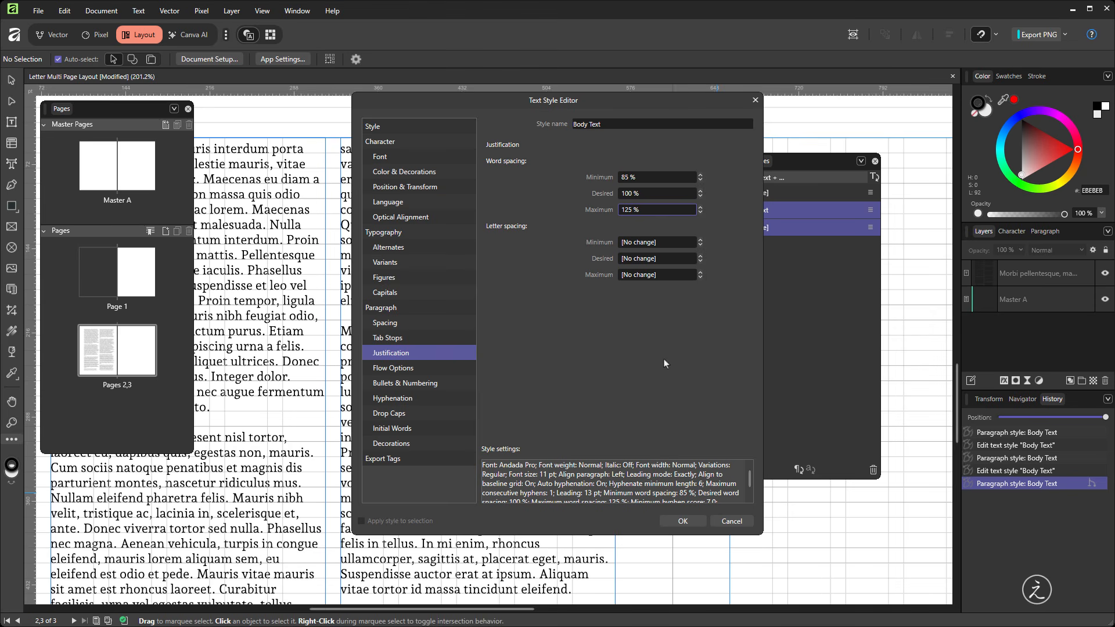
{"action": "left_click", "coordinate": [678, 520]}
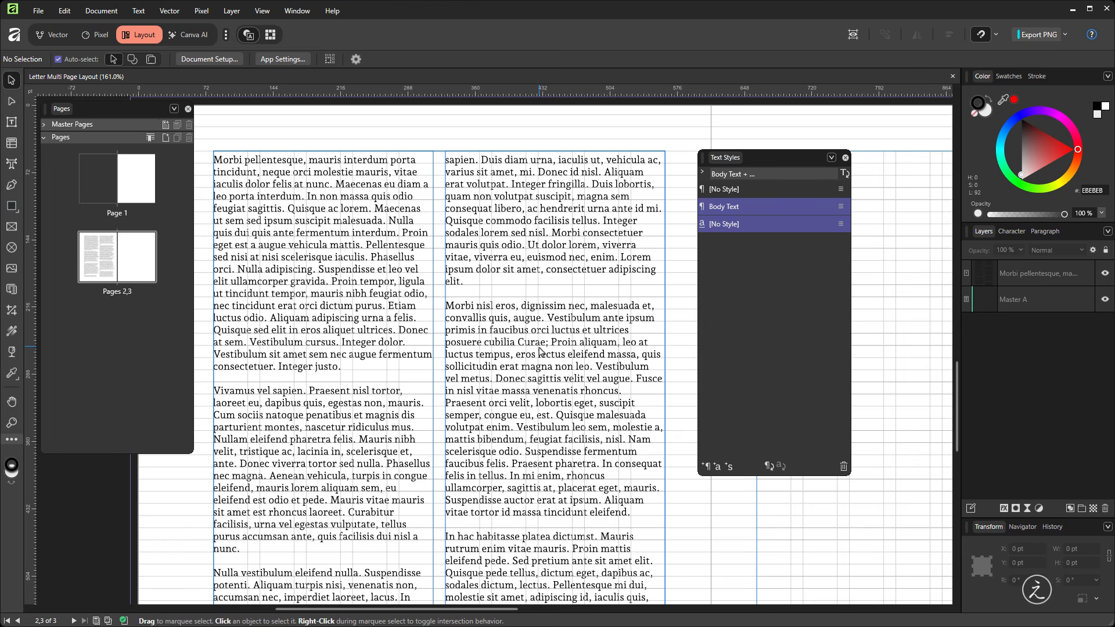
- Show special characters in the text and set the Body Text style's space after paragraphs to 0 pt
{"action": "left_click", "coordinate": [141, 12]}
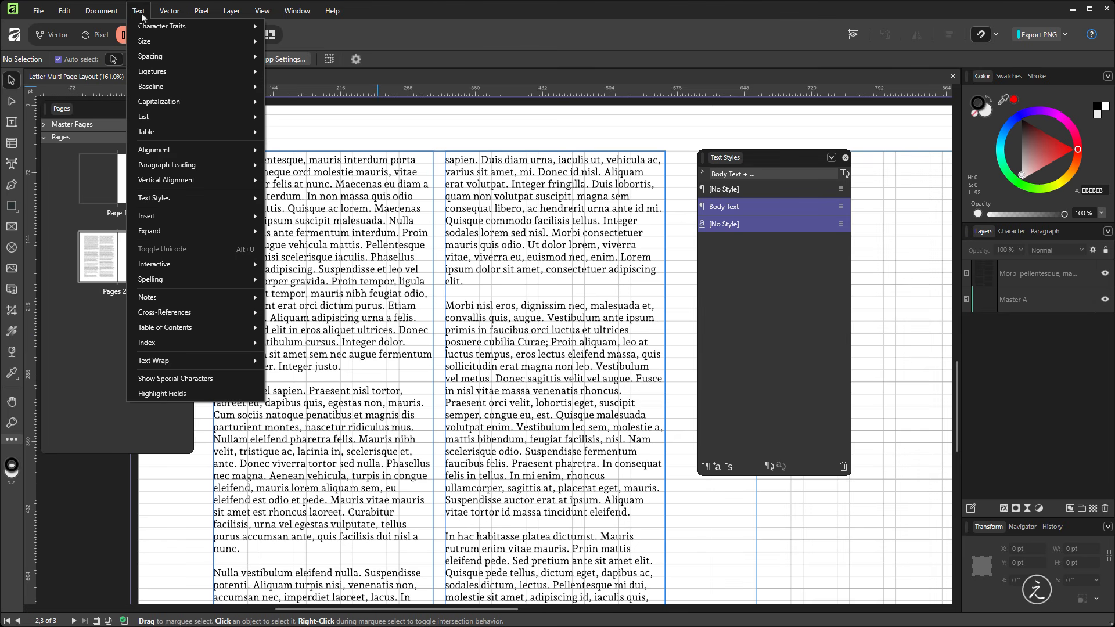
{"action": "left_click", "coordinate": [253, 382]}
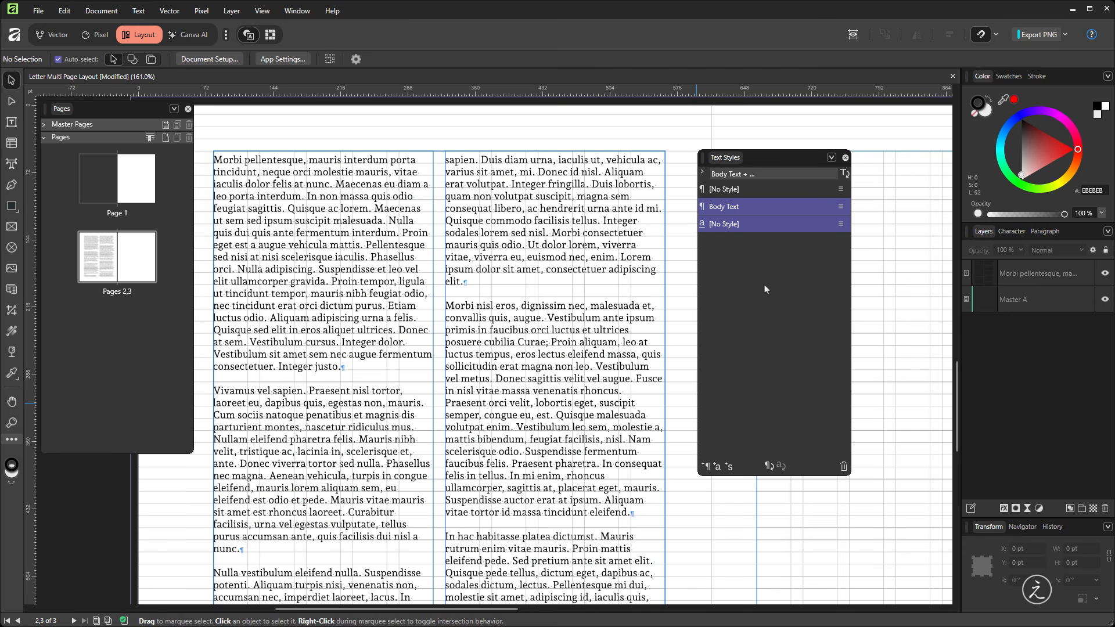
{"action": "double_click", "coordinate": [746, 208]}
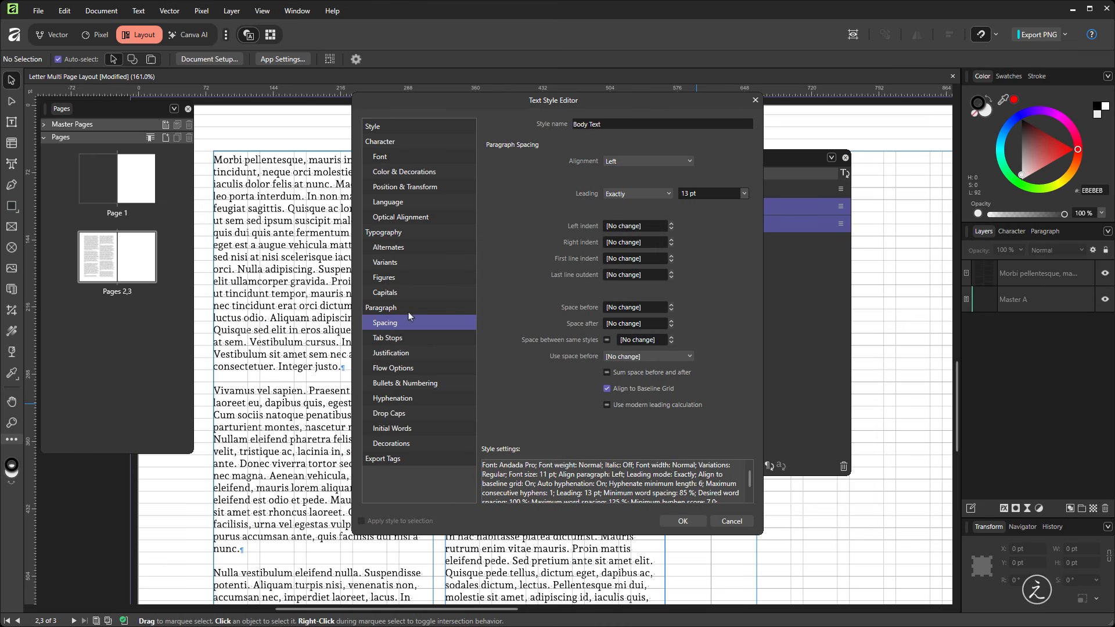
{"action": "left_click", "coordinate": [654, 324]}
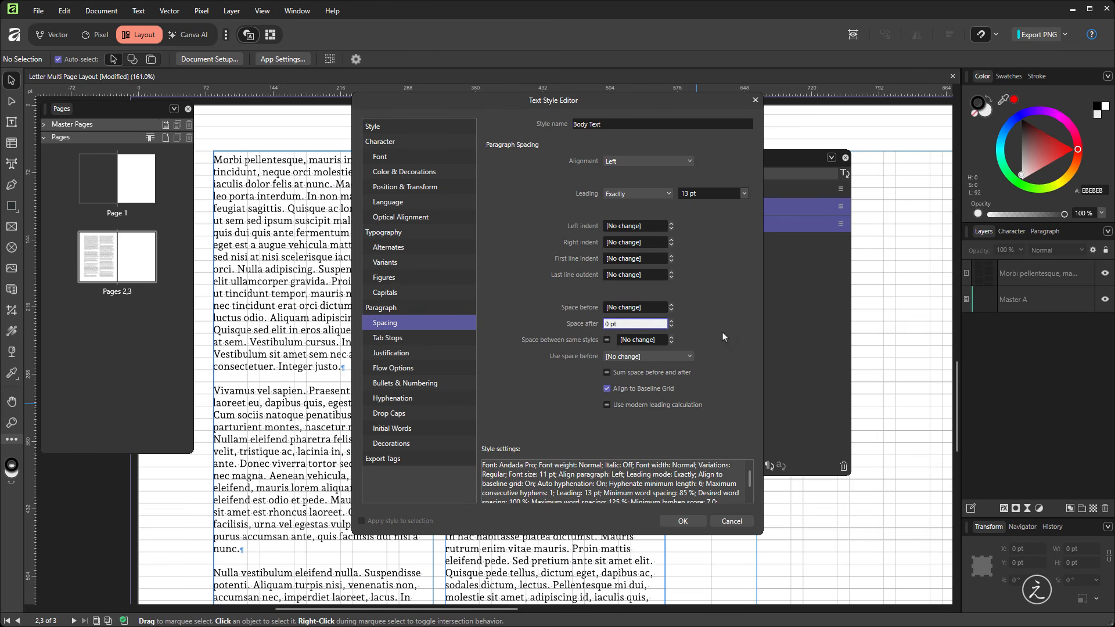
{"action": "key", "text": "Tab"}
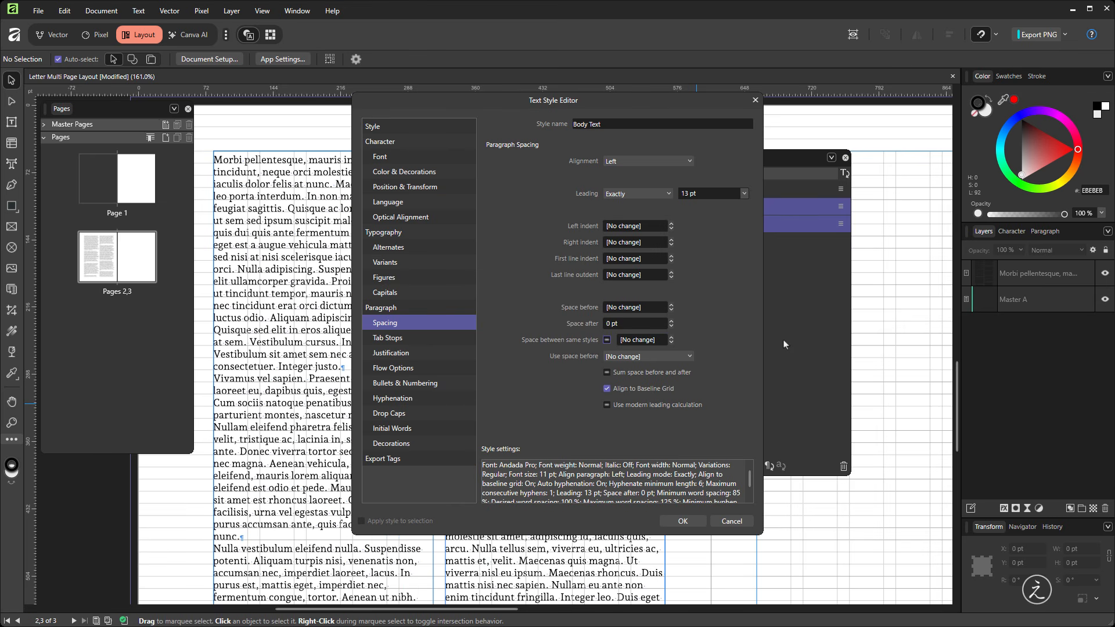
{"action": "left_click", "coordinate": [683, 521]}
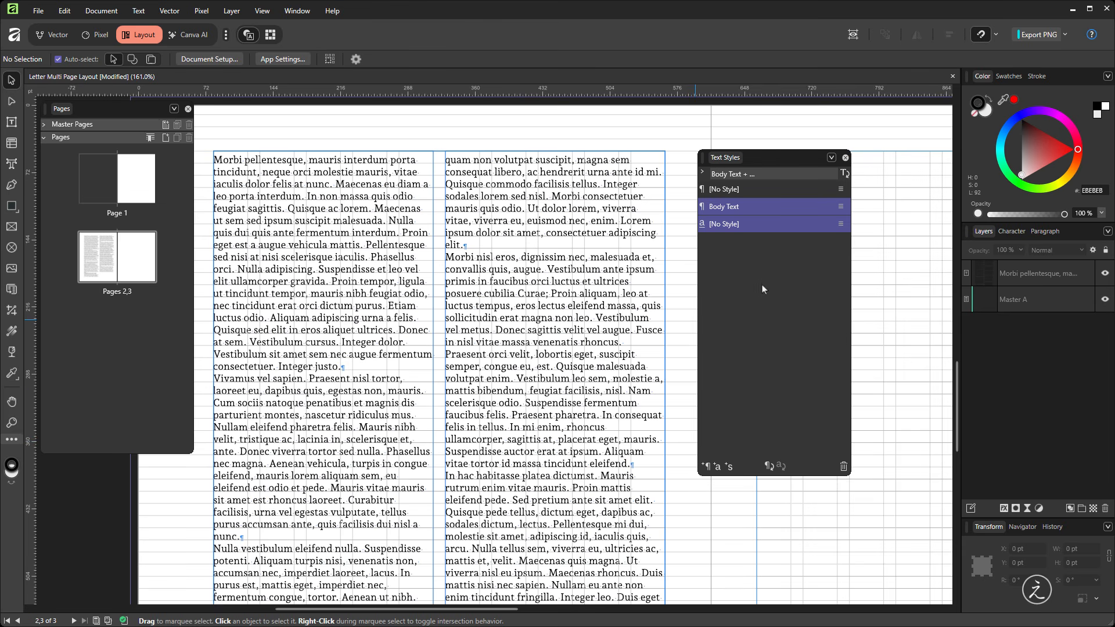
- Give the Body Text style a first line indent of 11 pt and save the change
{"action": "double_click", "coordinate": [751, 209]}
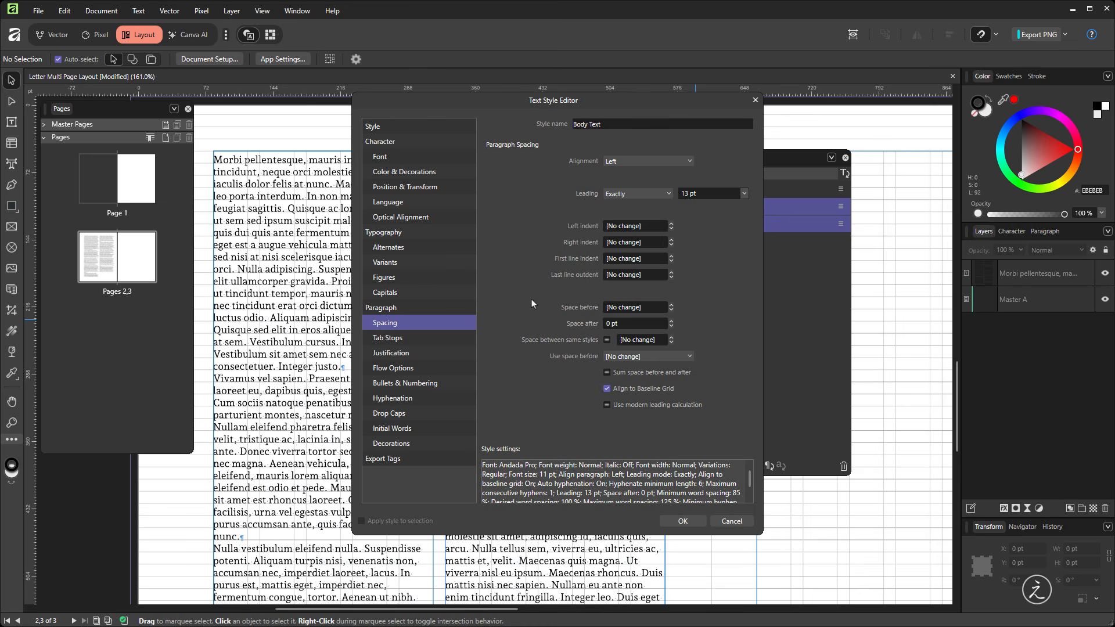
{"action": "left_click", "coordinate": [652, 259]}
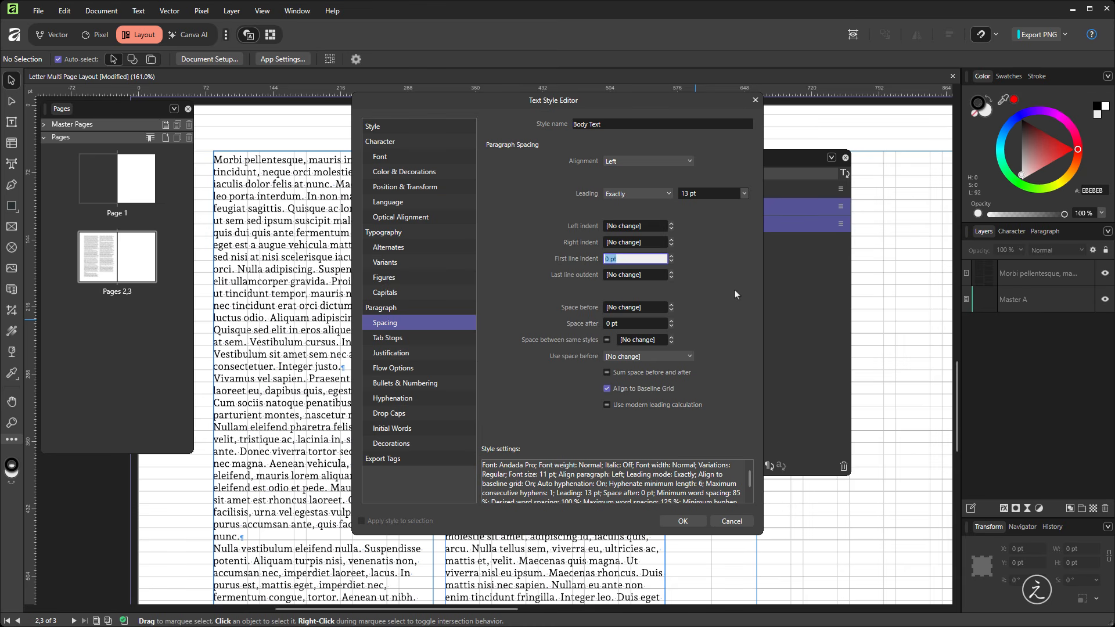
{"action": "type", "text": "11"}
{"action": "key", "text": "Tab"}
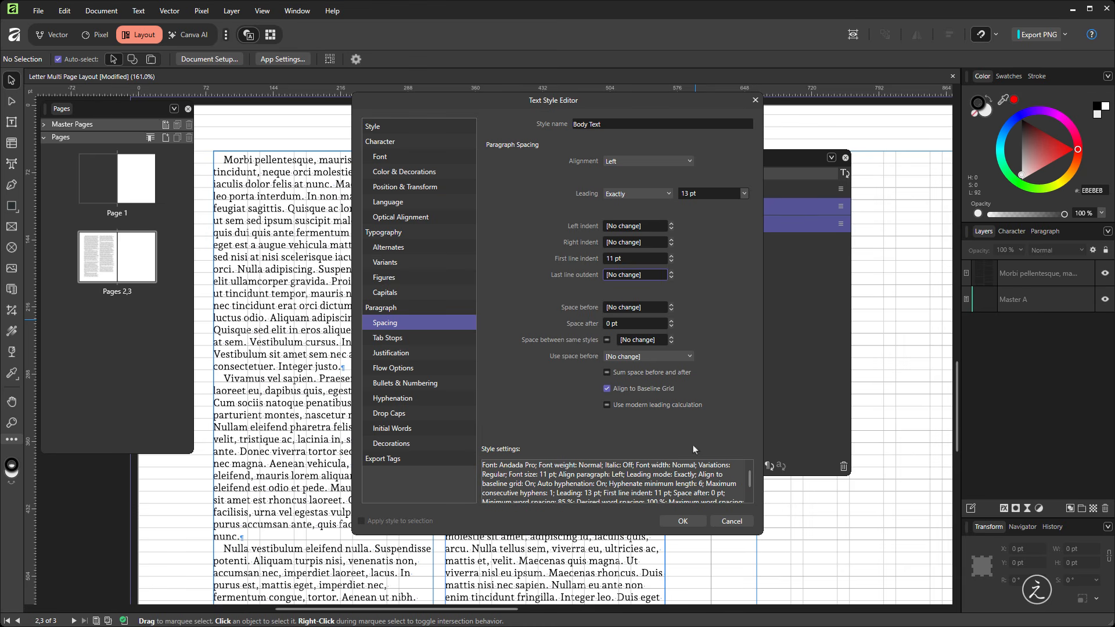
{"action": "left_click", "coordinate": [683, 521]}
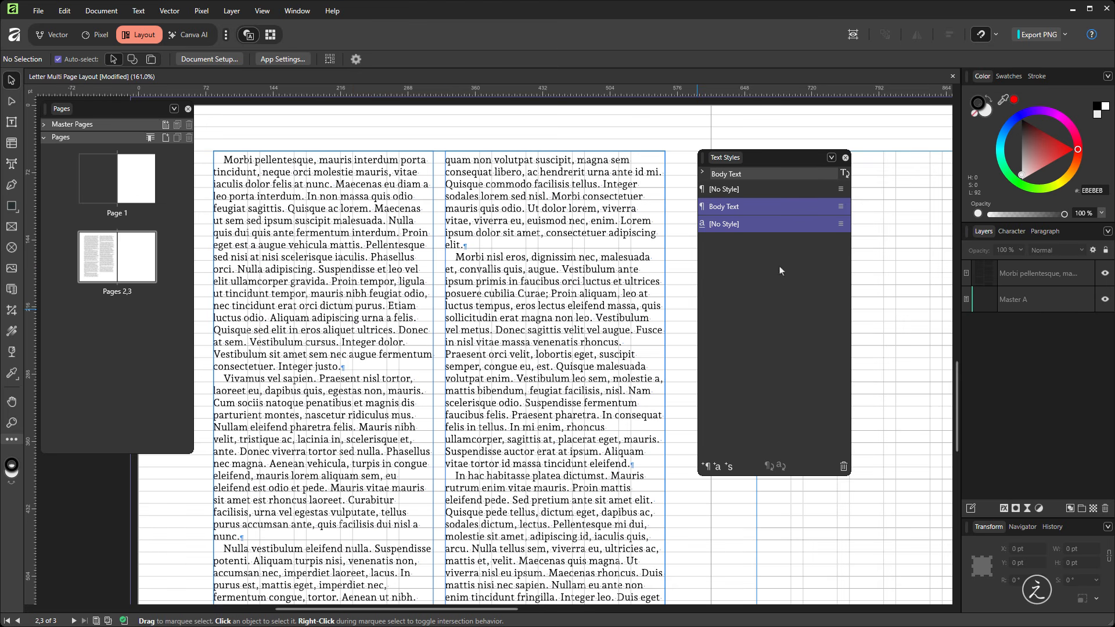
- Duplicate the Body Text style as No Indent with a first line indent of 0 pt
{"action": "right_click", "coordinate": [758, 208]}
{"action": "left_click", "coordinate": [854, 341]}
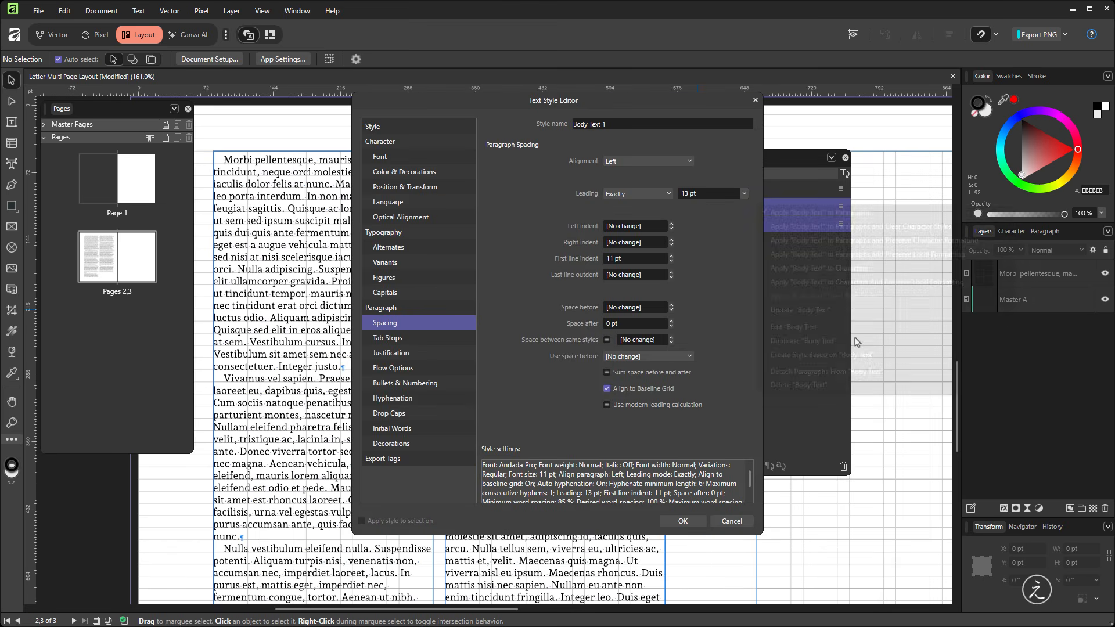
{"action": "left_click", "coordinate": [620, 127]}
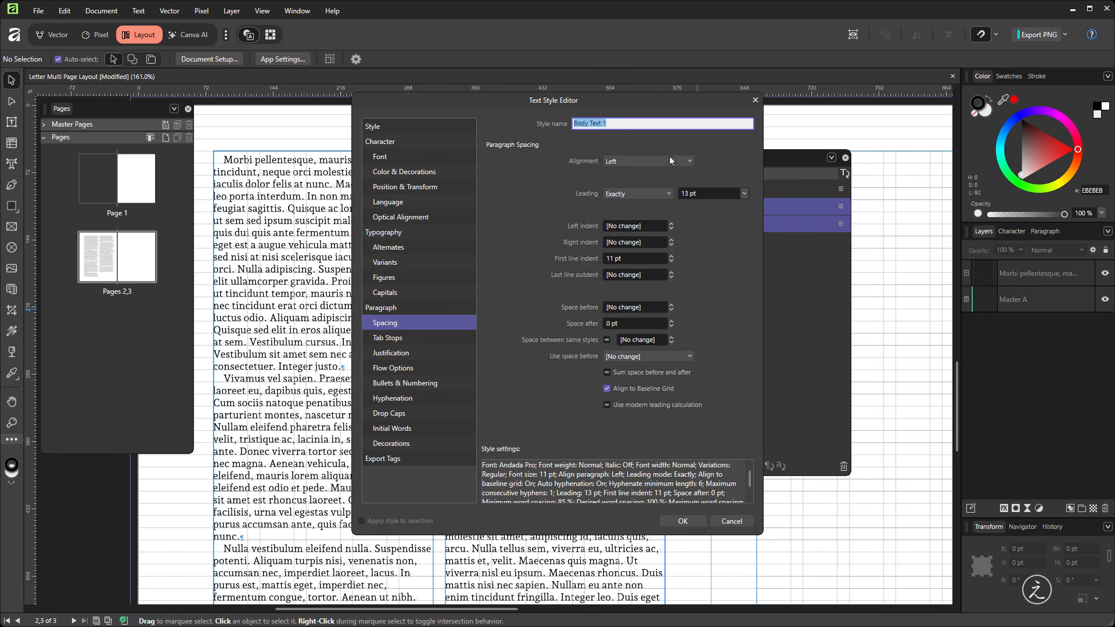
{"action": "type", "text": "No Indent"}
{"action": "left_click", "coordinate": [637, 260]}
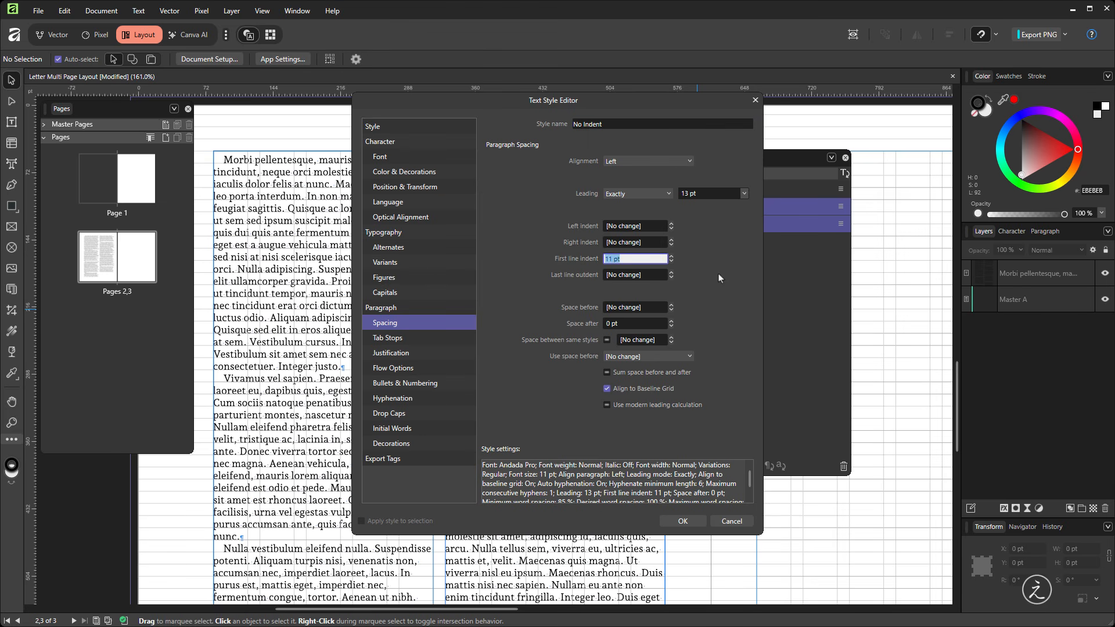
{"action": "type", "text": "0"}
{"action": "key", "text": "Tab"}
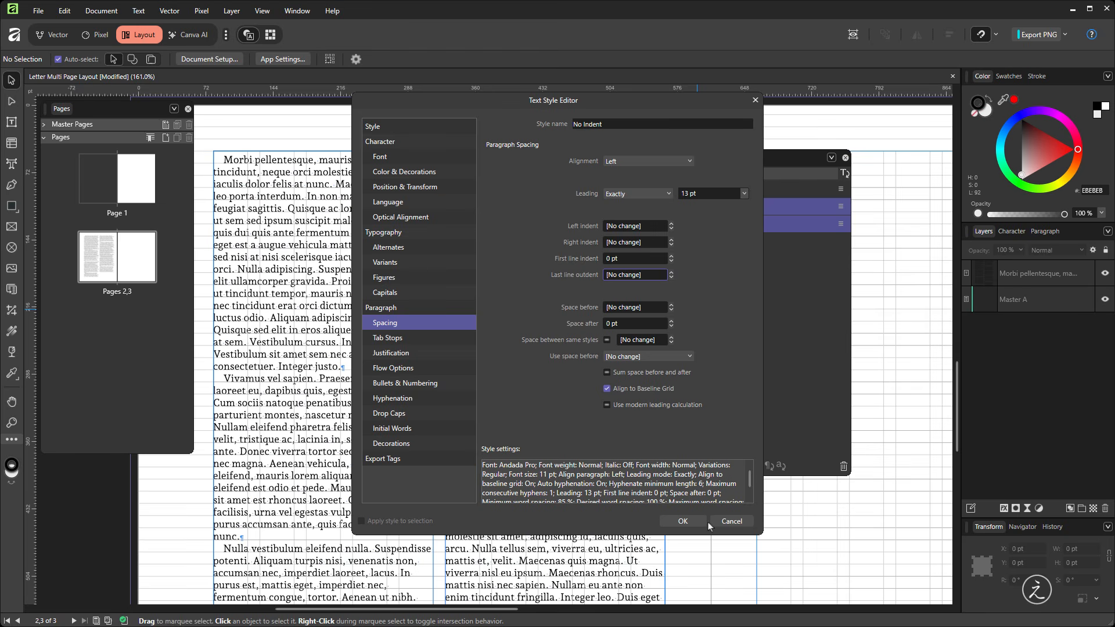
{"action": "left_click", "coordinate": [691, 522]}
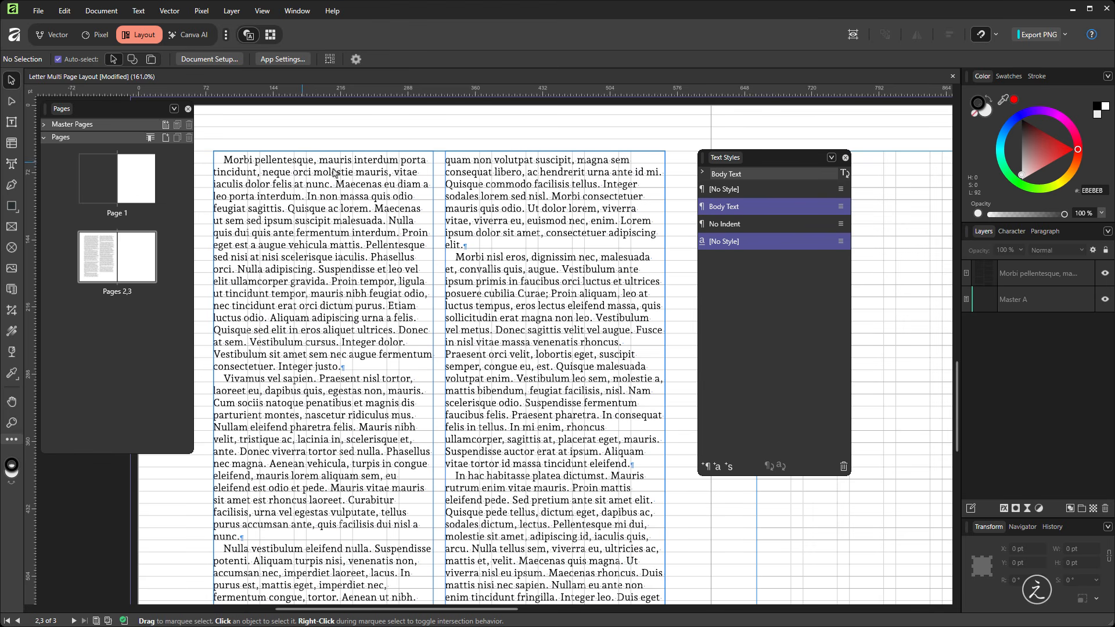
- Apply the No Indent style to the opening paragraph of the first column and deselect the text frame
{"action": "double_click", "coordinate": [226, 162]}
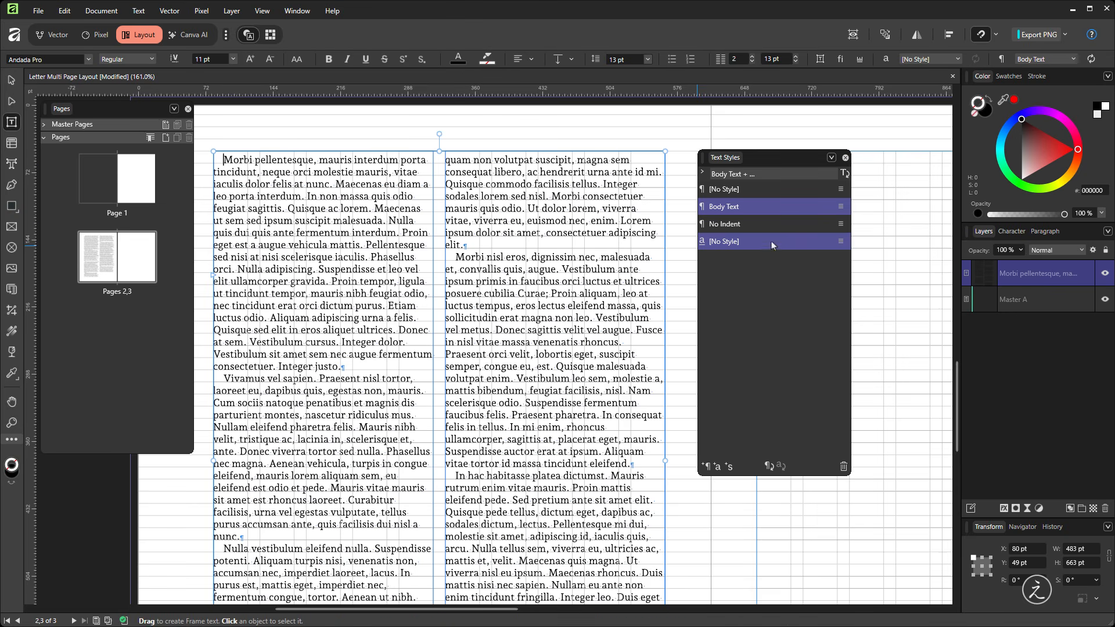
{"action": "left_click", "coordinate": [758, 226]}
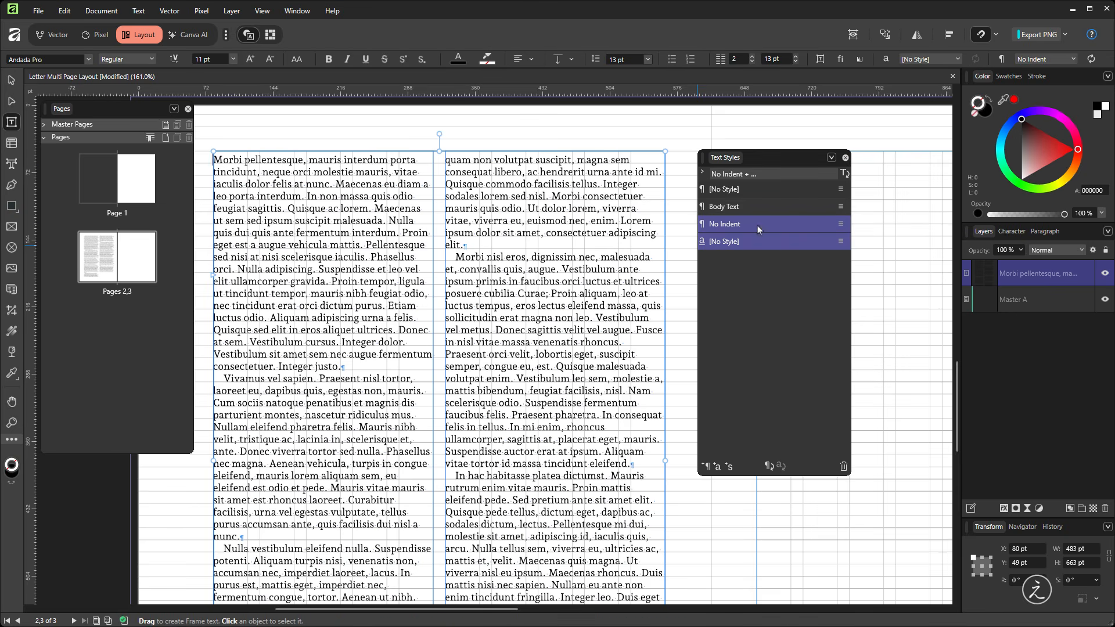
{"action": "key", "text": "Escape"}
{"action": "key", "text": "Escape"}
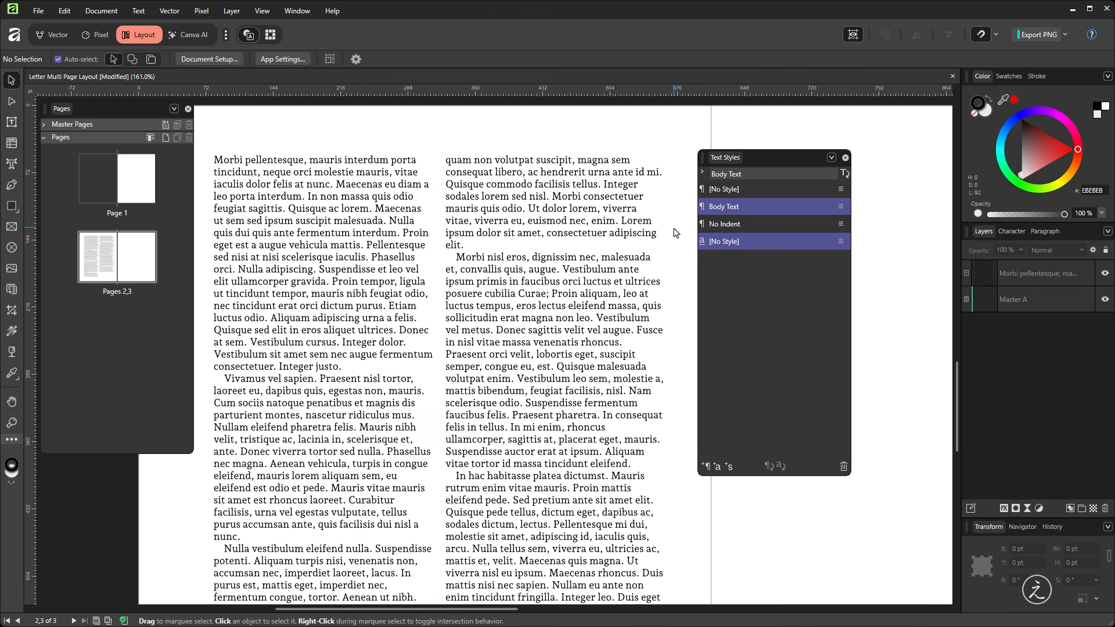